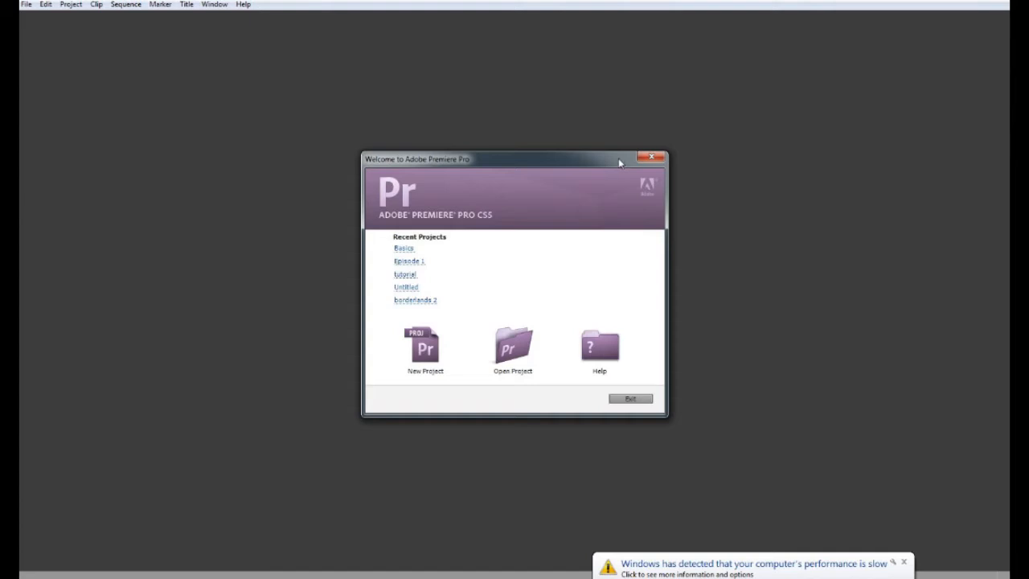
Step: Create a new project named "Premiere basics" on the Desktop with the default general and scratch disk settings
{"action": "left_click_drag", "start_coordinate": [619, 157], "coordinate": [617, 109]}
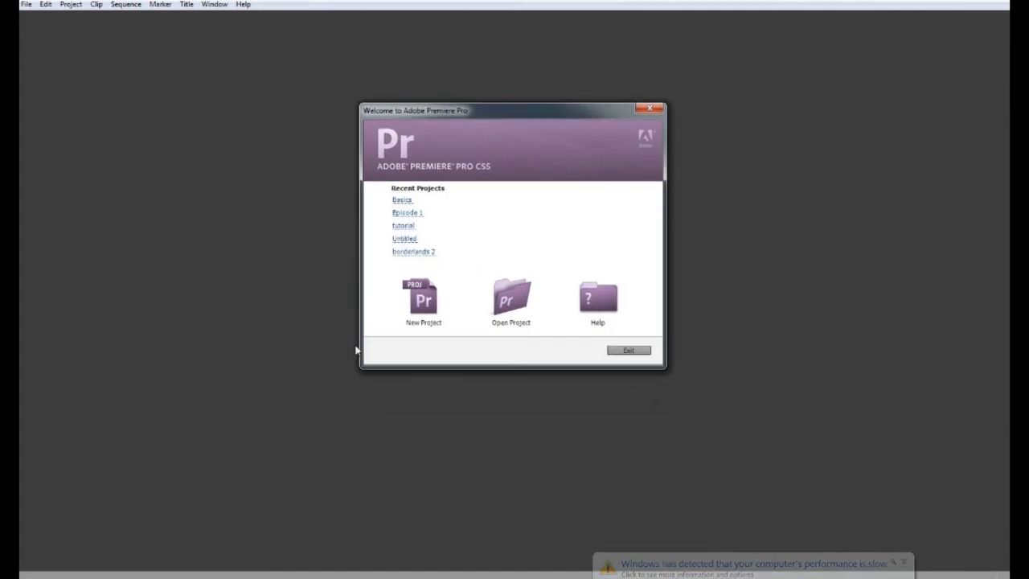
{"action": "left_click", "coordinate": [422, 316]}
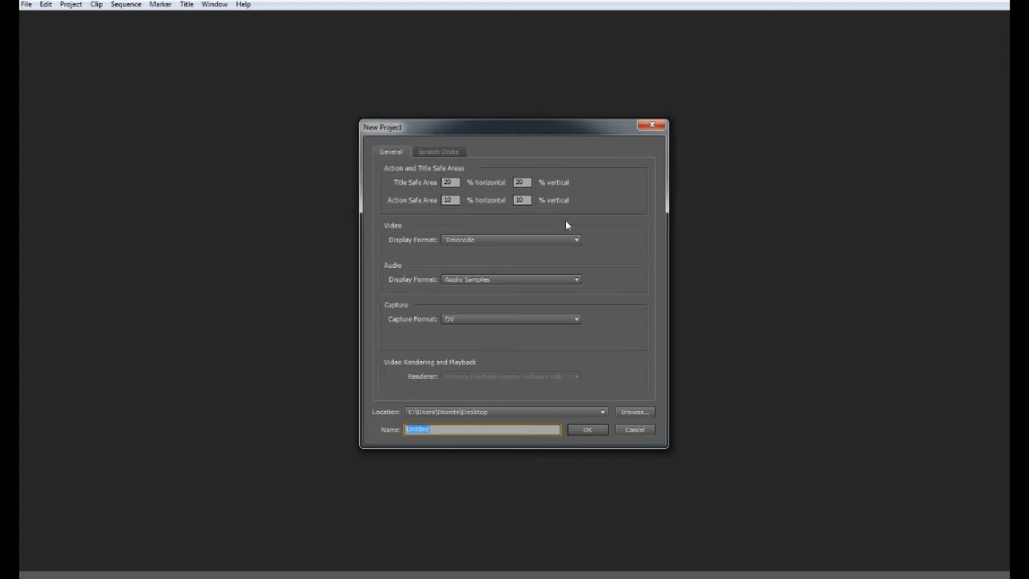
{"action": "left_click", "coordinate": [453, 152]}
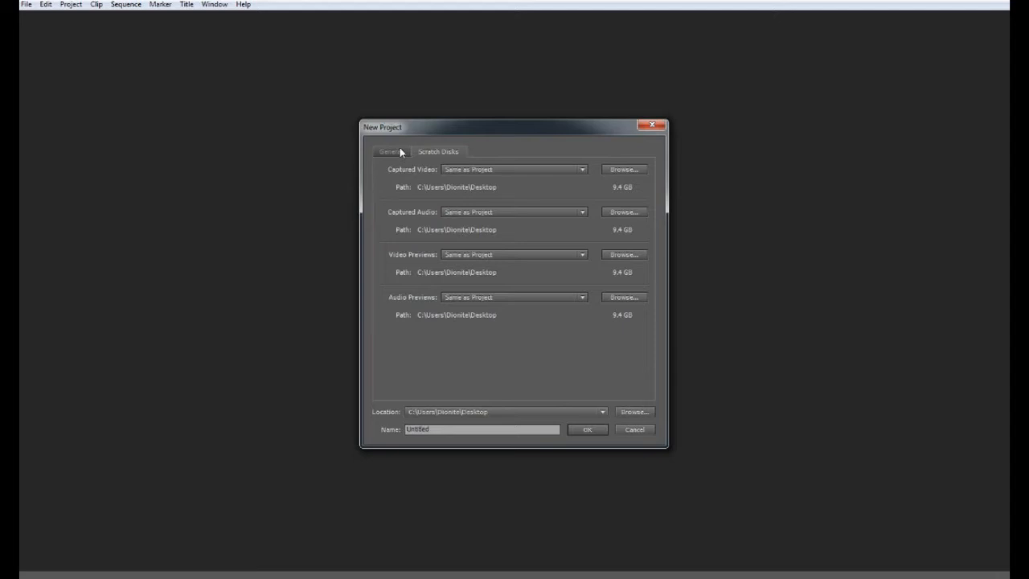
{"action": "left_click", "coordinate": [400, 152]}
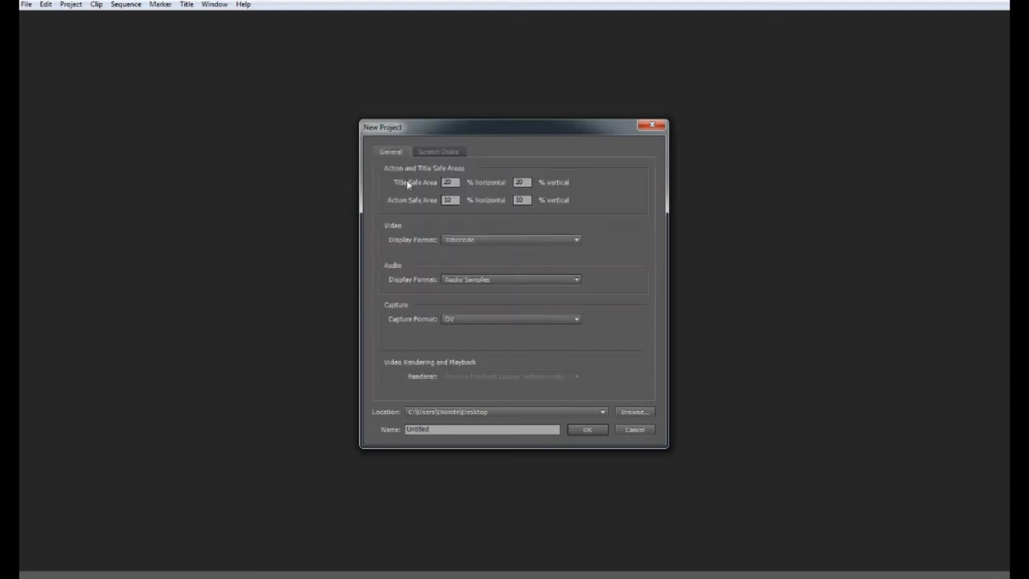
{"action": "double_click", "coordinate": [406, 432]}
{"action": "type", "text": "Premiere basics"}
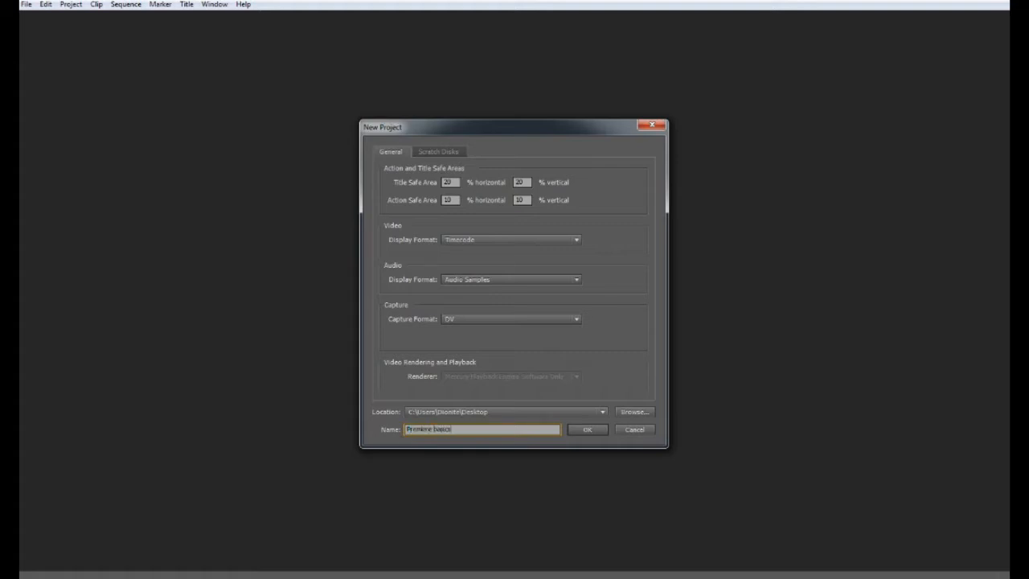
{"action": "key", "text": "Return"}
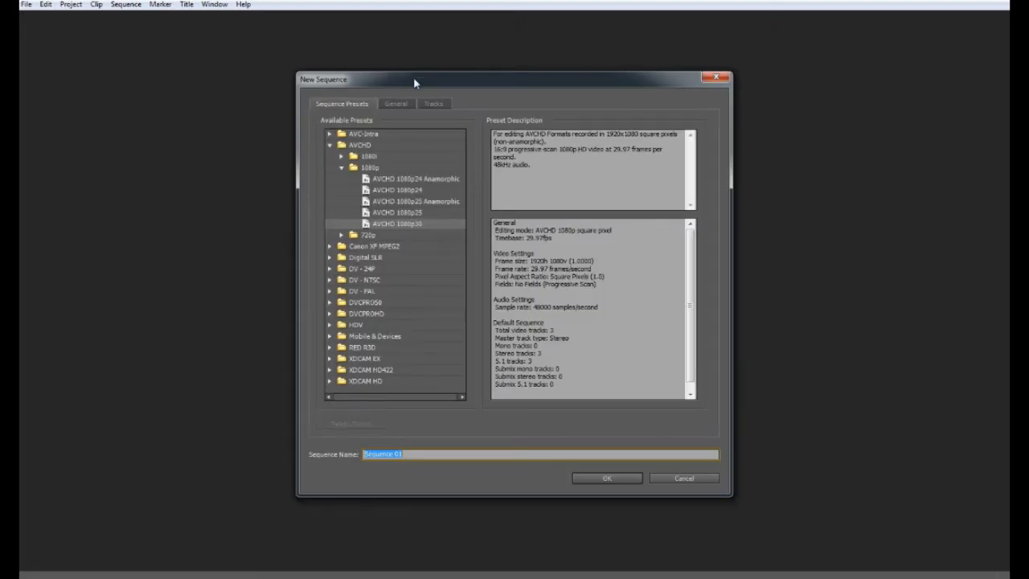
Step: Review the sequence presets and settings, and create Sequence 01 with the AVCHD 1080p30 preset
{"action": "left_click_drag", "start_coordinate": [416, 82], "coordinate": [428, 63]}
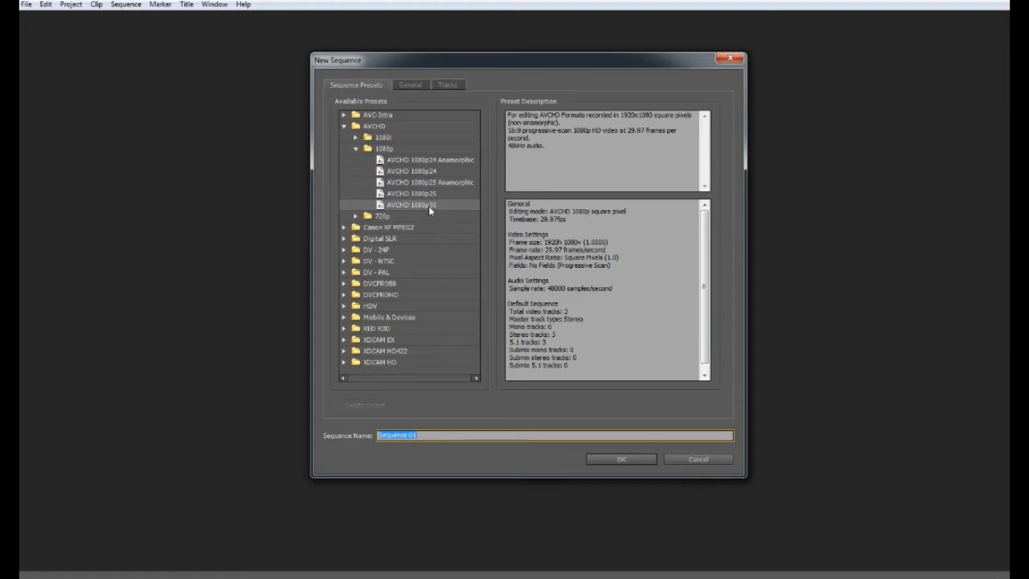
{"action": "left_click", "coordinate": [357, 217]}
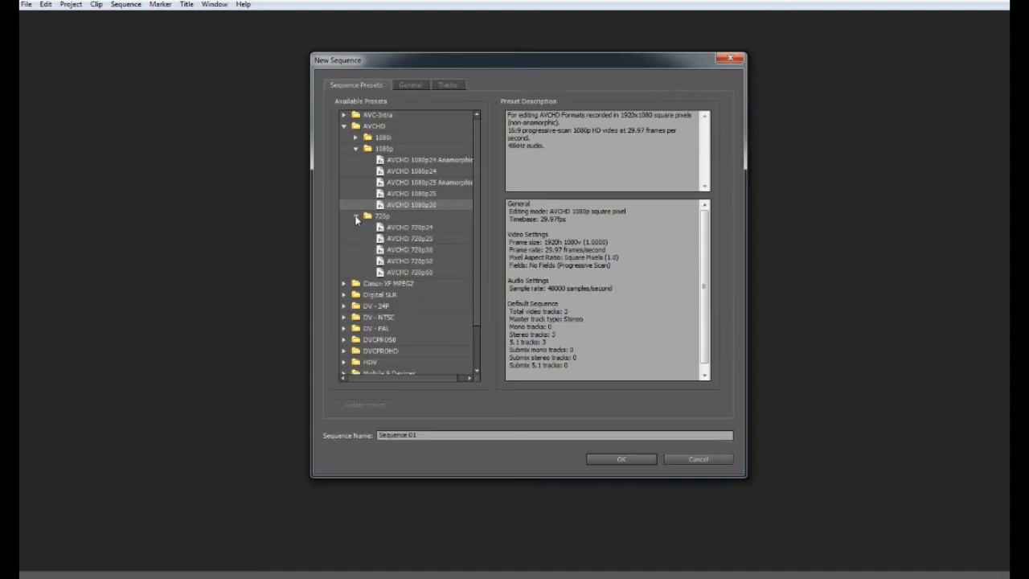
{"action": "left_click", "coordinate": [356, 217]}
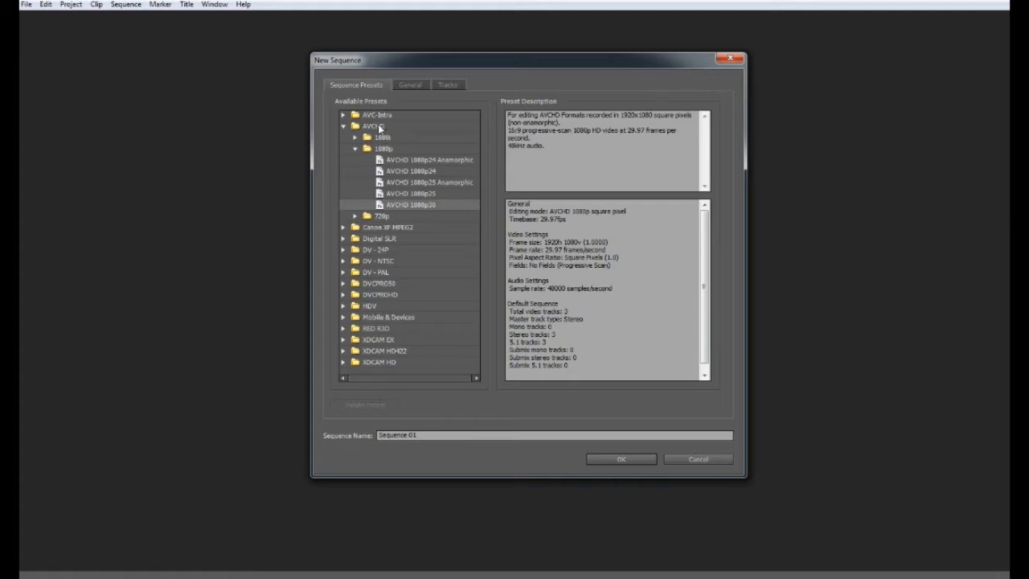
{"action": "left_click", "coordinate": [409, 85]}
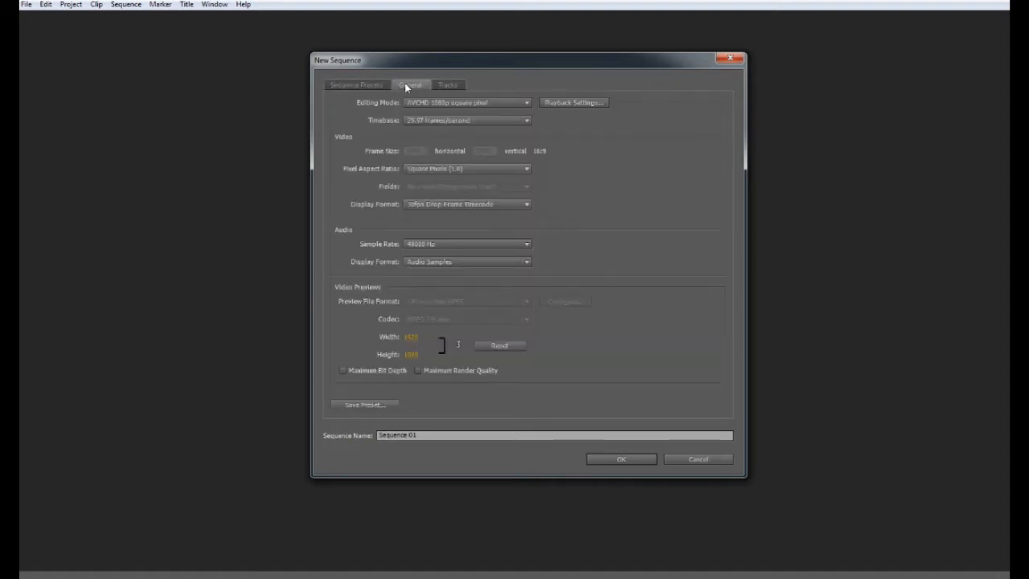
{"action": "left_click", "coordinate": [449, 89]}
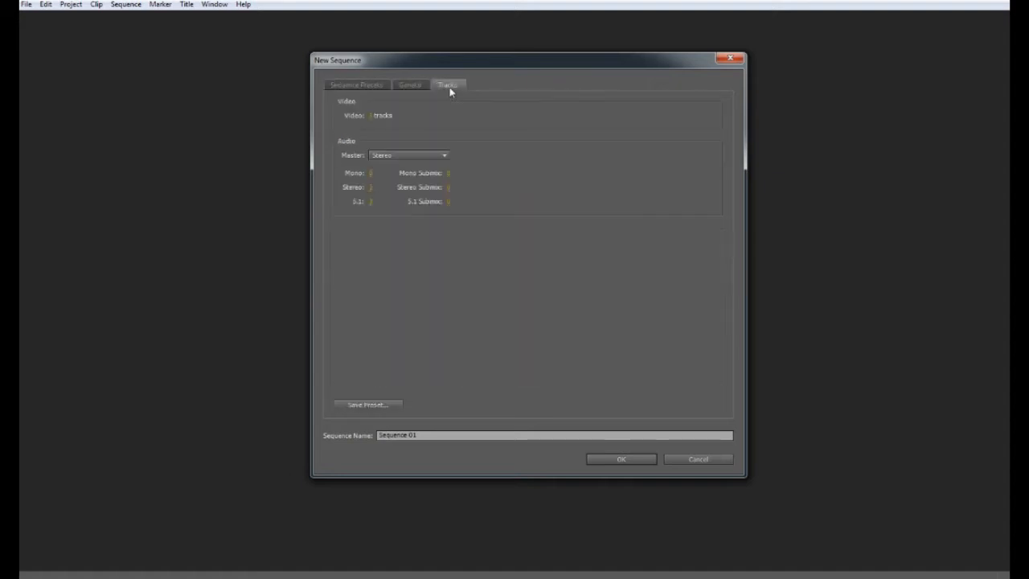
{"action": "left_click", "coordinate": [341, 88]}
{"action": "left_click_drag", "start_coordinate": [448, 434], "coordinate": [245, 431]}
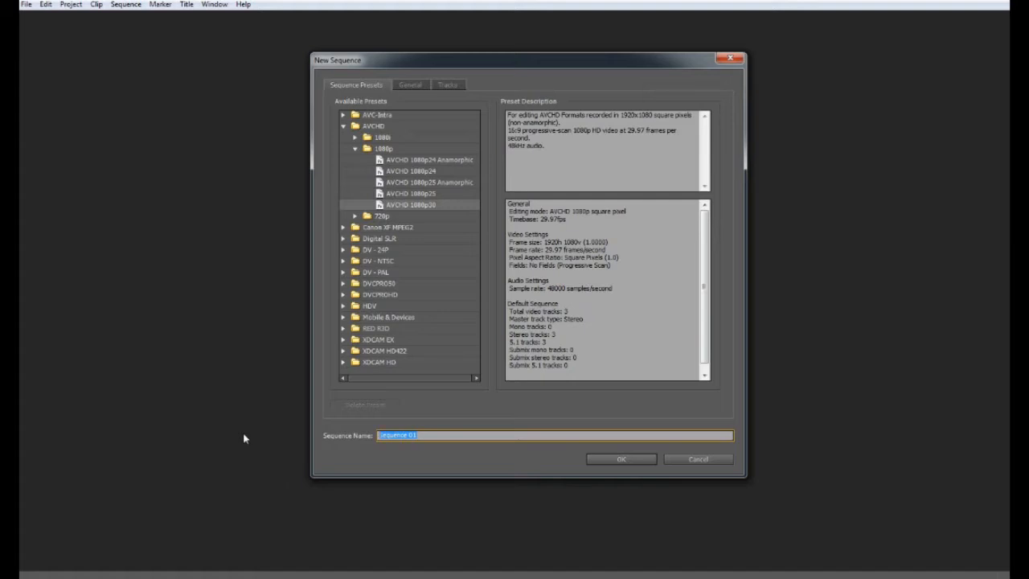
{"action": "key", "text": "Return"}
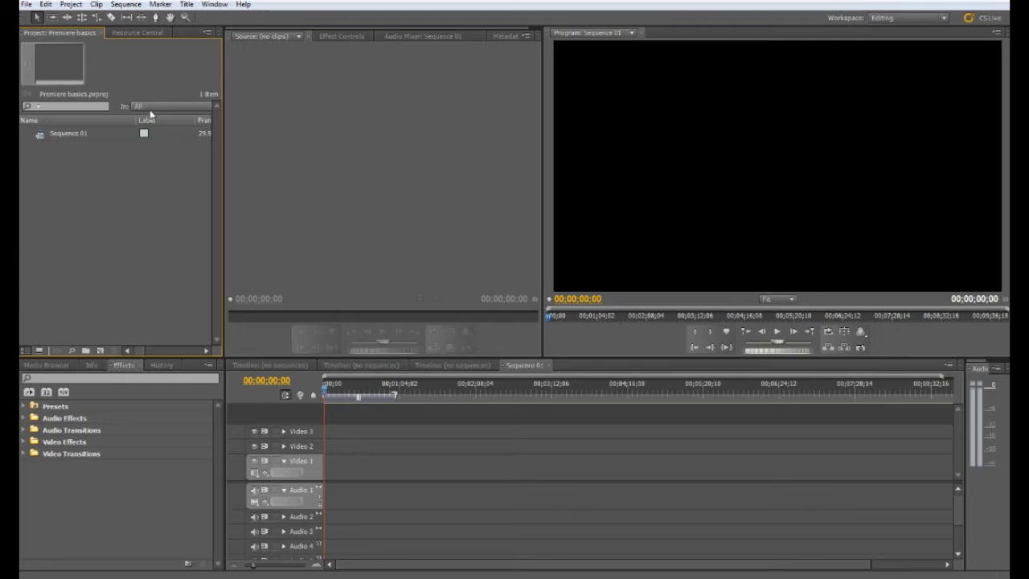
Step: Import the clips MVI_0052 through MVI_0083 from the G: drive folder Work > TGN > Make It Pro! > Crap Cam
{"action": "double_click", "coordinate": [112, 205]}
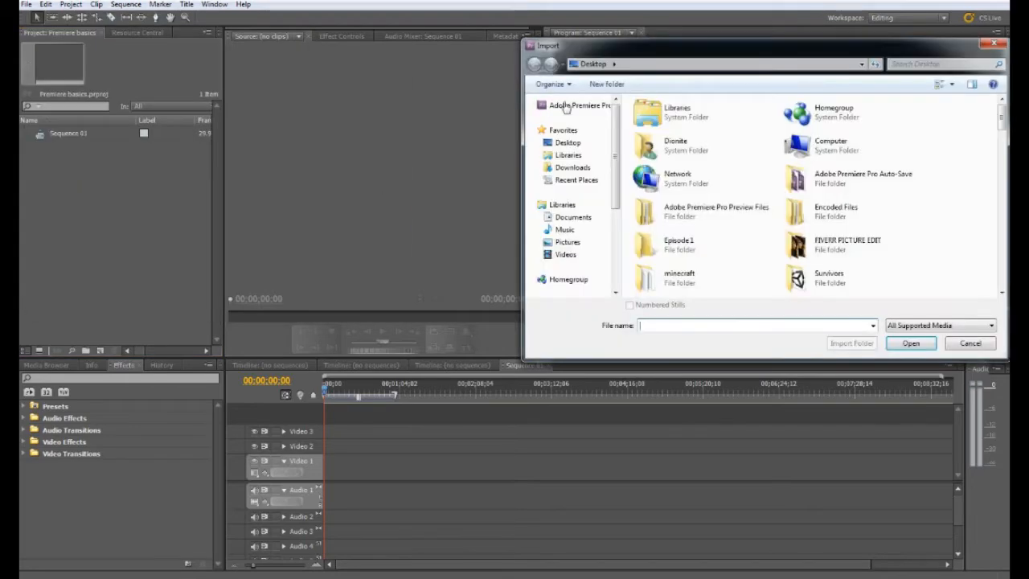
{"action": "scroll", "coordinate": [583, 209], "scroll_direction": "down", "scroll_amount": 4}
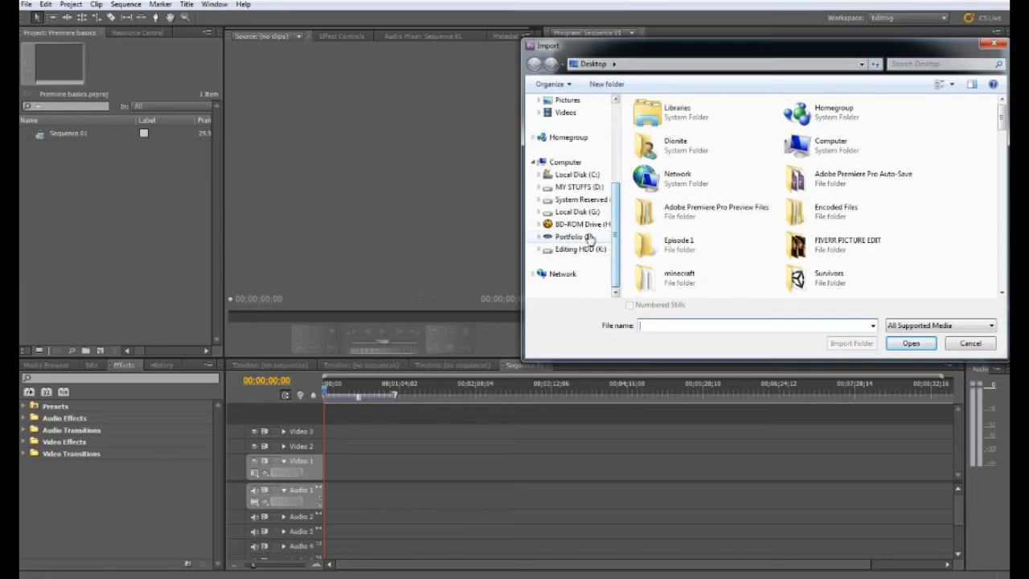
{"action": "left_click", "coordinate": [577, 212]}
{"action": "double_click", "coordinate": [687, 232]}
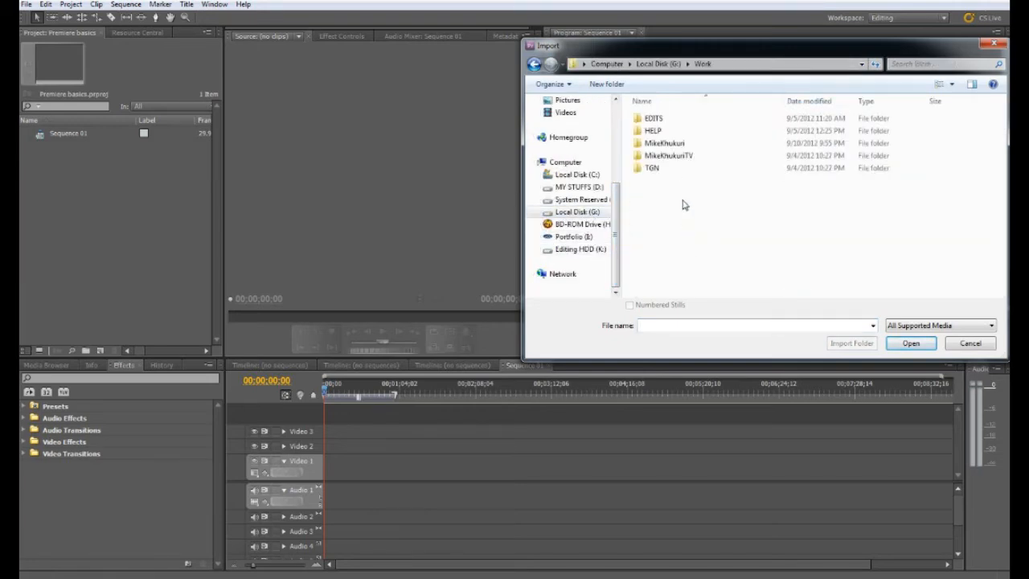
{"action": "double_click", "coordinate": [672, 168]}
{"action": "double_click", "coordinate": [665, 119]}
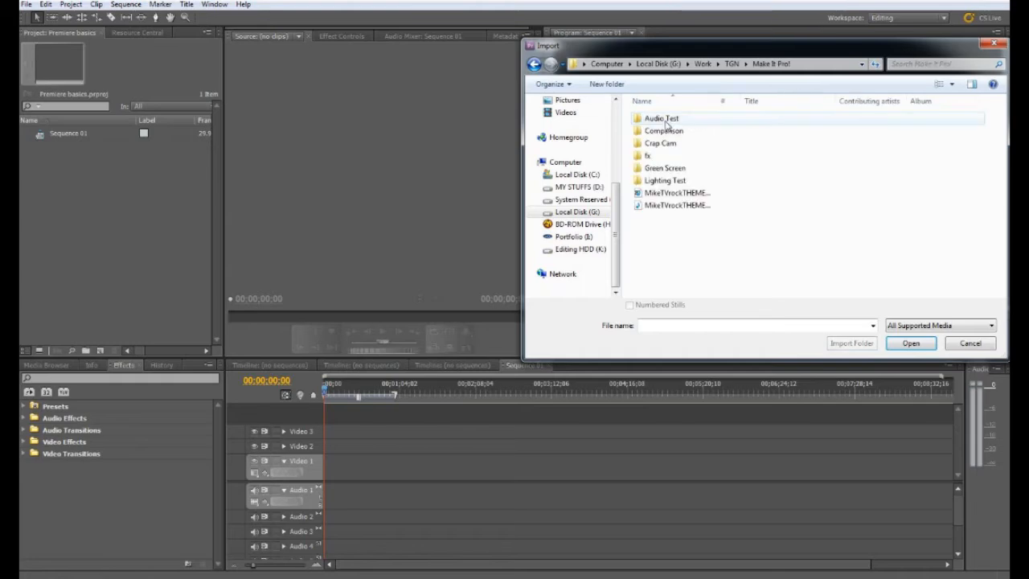
{"action": "double_click", "coordinate": [661, 143]}
{"action": "left_click", "coordinate": [661, 123]}
{"action": "scroll", "coordinate": [804, 241], "scroll_direction": "down", "scroll_amount": 3}
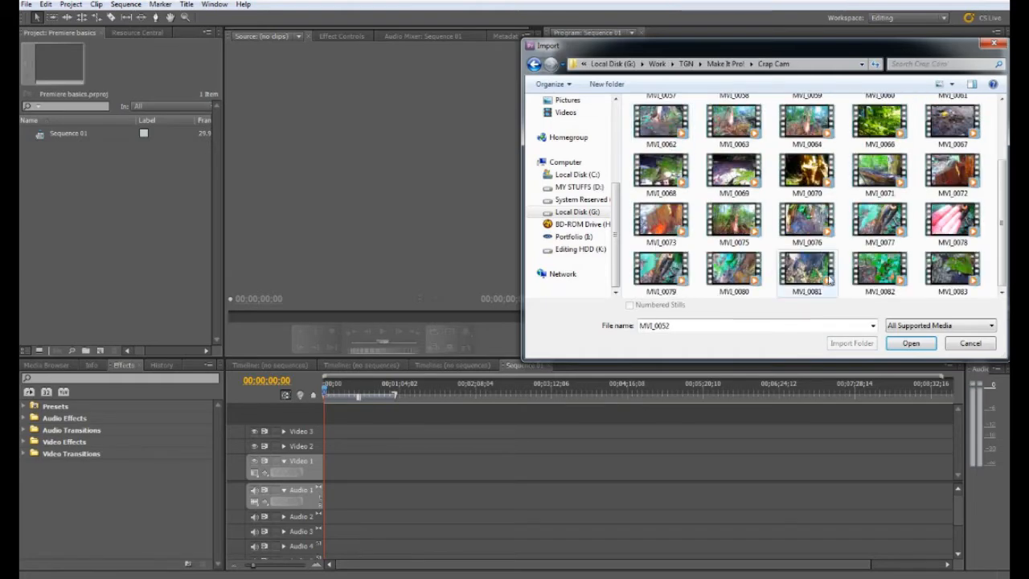
{"action": "left_click", "coordinate": [971, 275], "text": "shift"}
{"action": "left_click", "coordinate": [917, 346]}
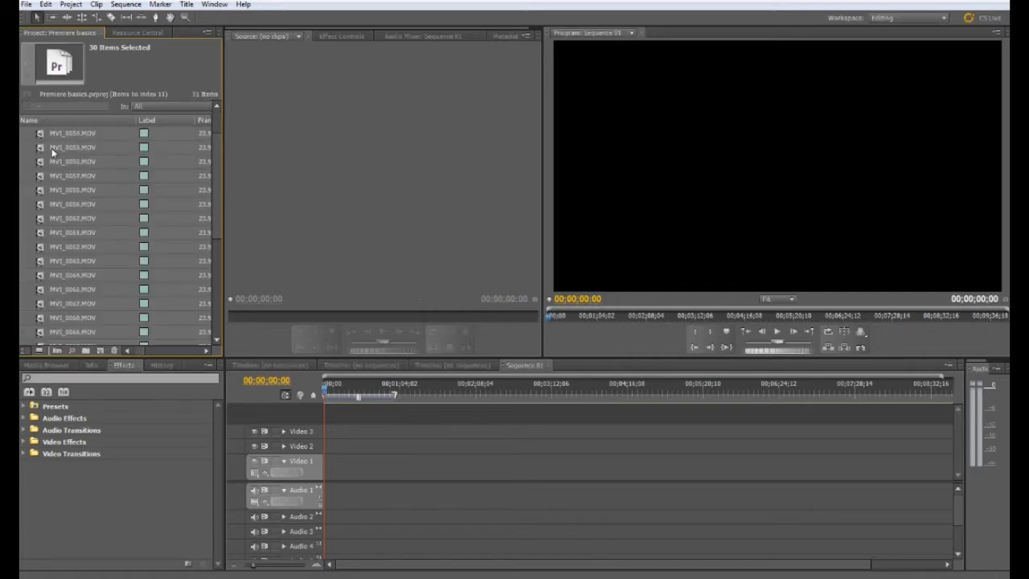
Step: Group the imported clips in a new bin named "Footage" and leave the bin expanded
{"action": "left_click_drag", "start_coordinate": [100, 331], "coordinate": [85, 350]}
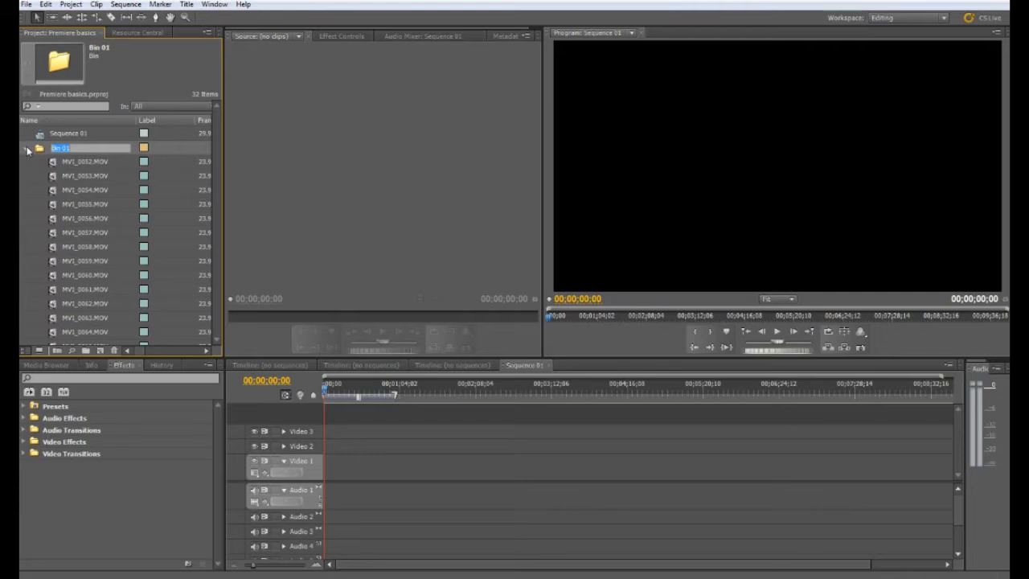
{"action": "type", "text": "Footage"}
{"action": "key", "text": "Return"}
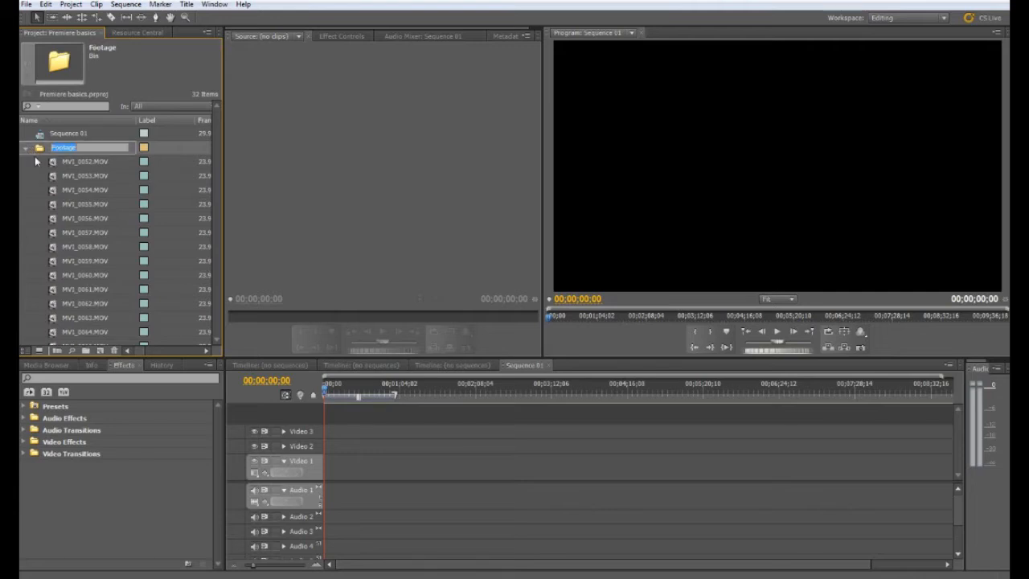
{"action": "left_click", "coordinate": [26, 150]}
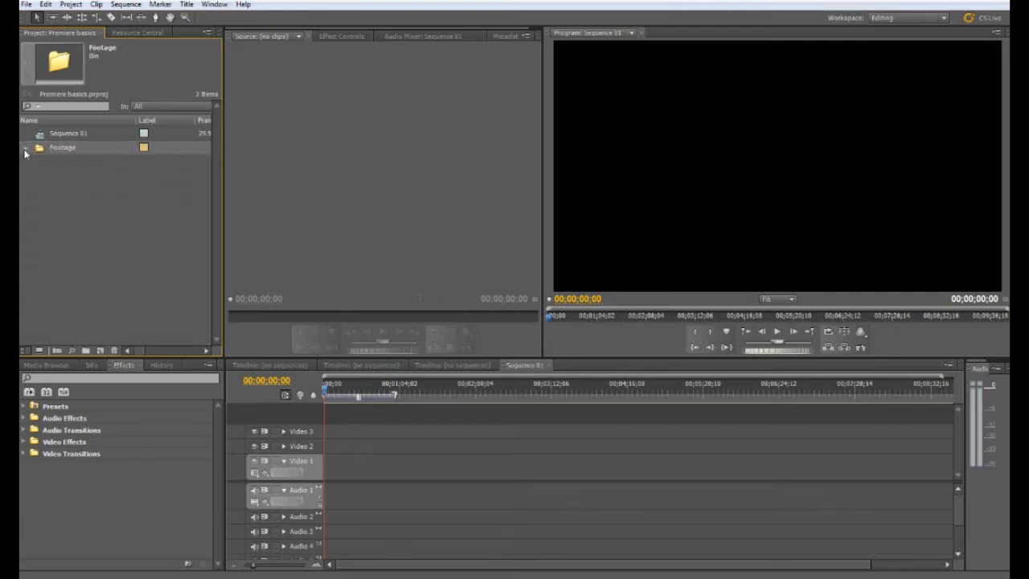
{"action": "left_click", "coordinate": [25, 150]}
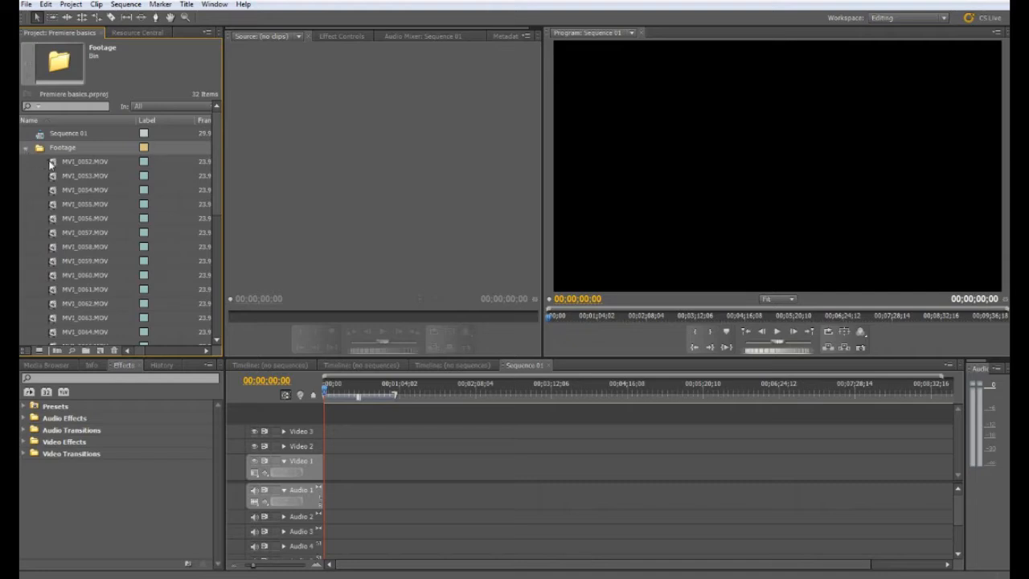
Step: Open MVI_0052.MOV in the Source monitor, place the full clip at the start of Video 1, and widen the Source monitor
{"action": "left_click", "coordinate": [50, 163]}
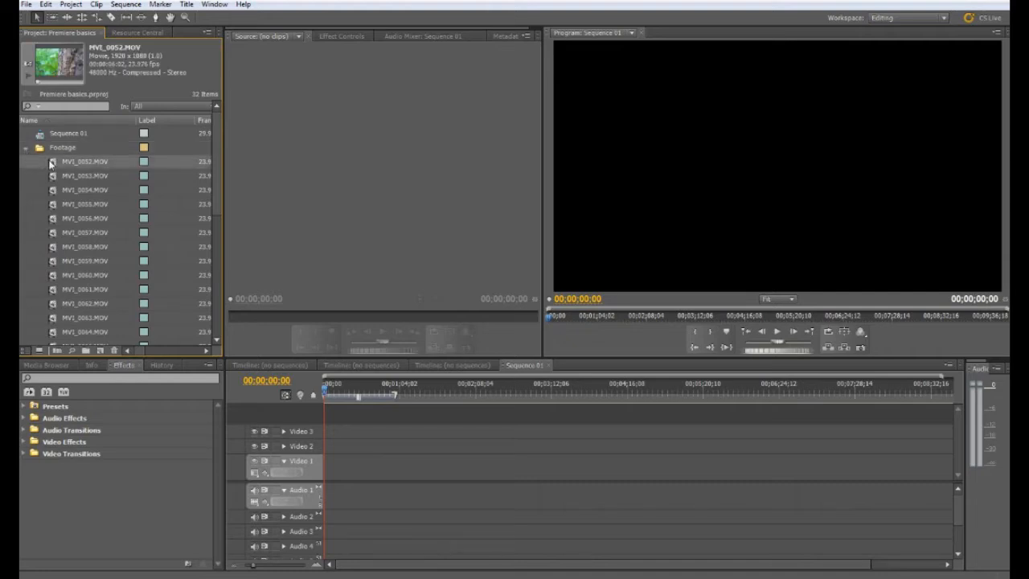
{"action": "double_click", "coordinate": [50, 163]}
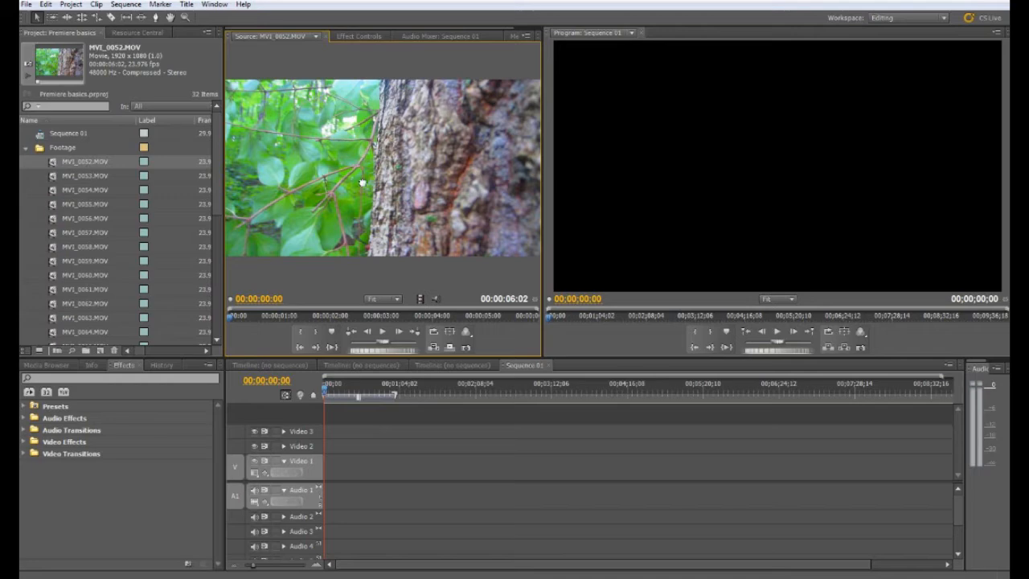
{"action": "left_click_drag", "start_coordinate": [364, 167], "coordinate": [331, 465]}
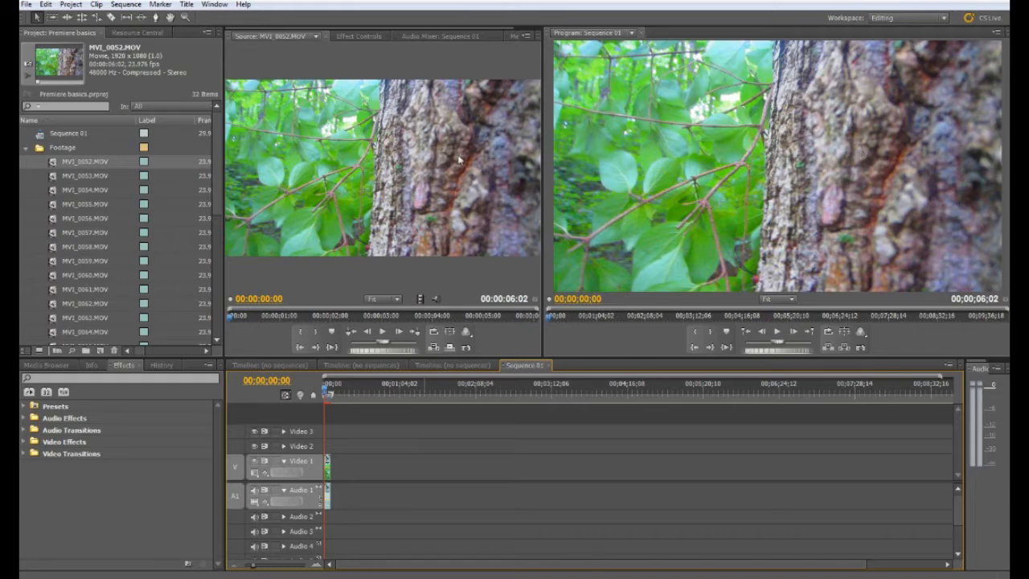
{"action": "left_click_drag", "start_coordinate": [542, 182], "coordinate": [563, 176]}
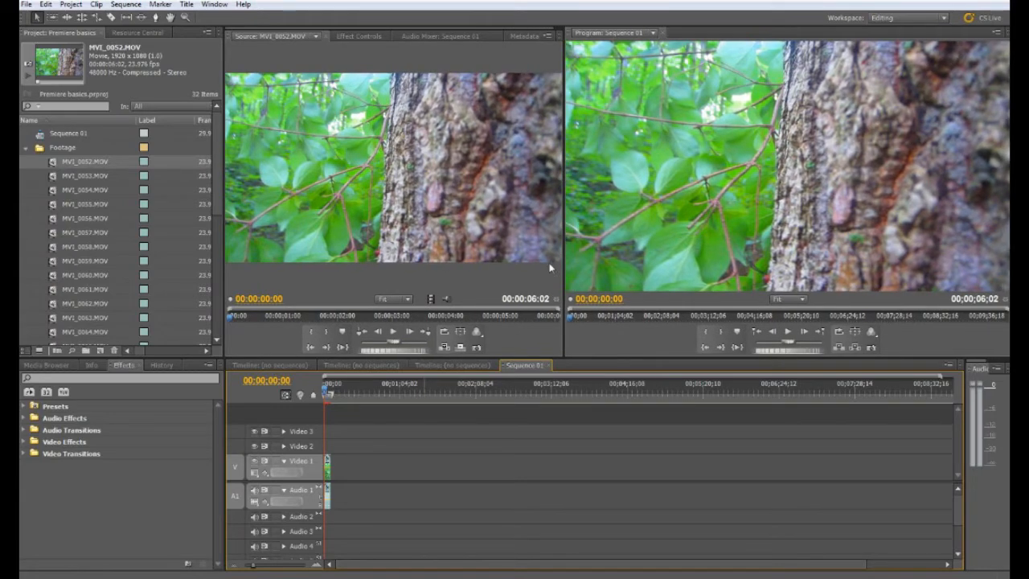
Step: Mark an In point at 00:00:00:17 and an Out point between 3 and 4 seconds in the source clip
{"action": "left_click_drag", "start_coordinate": [312, 319], "coordinate": [269, 317]}
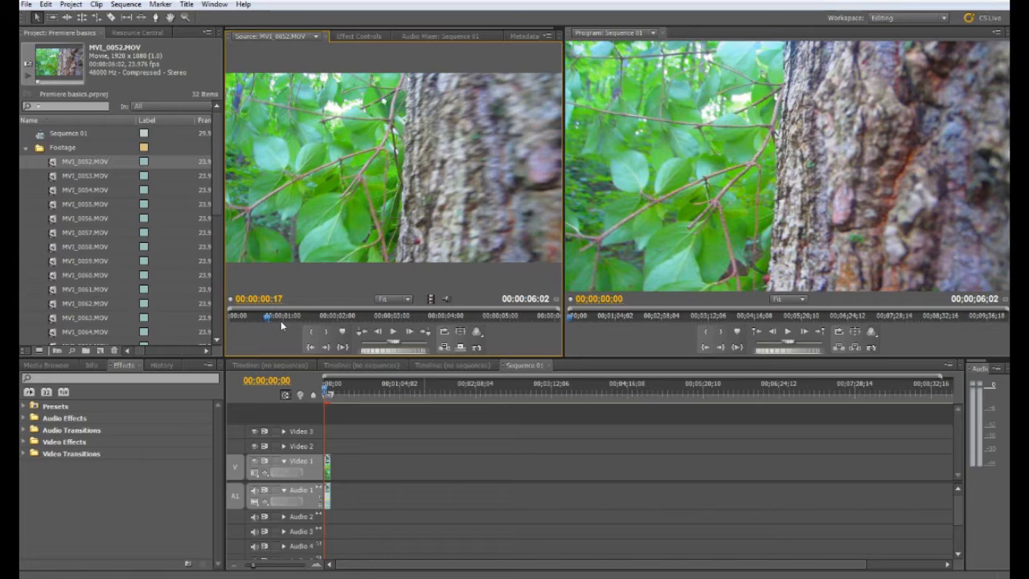
{"action": "key", "text": "i"}
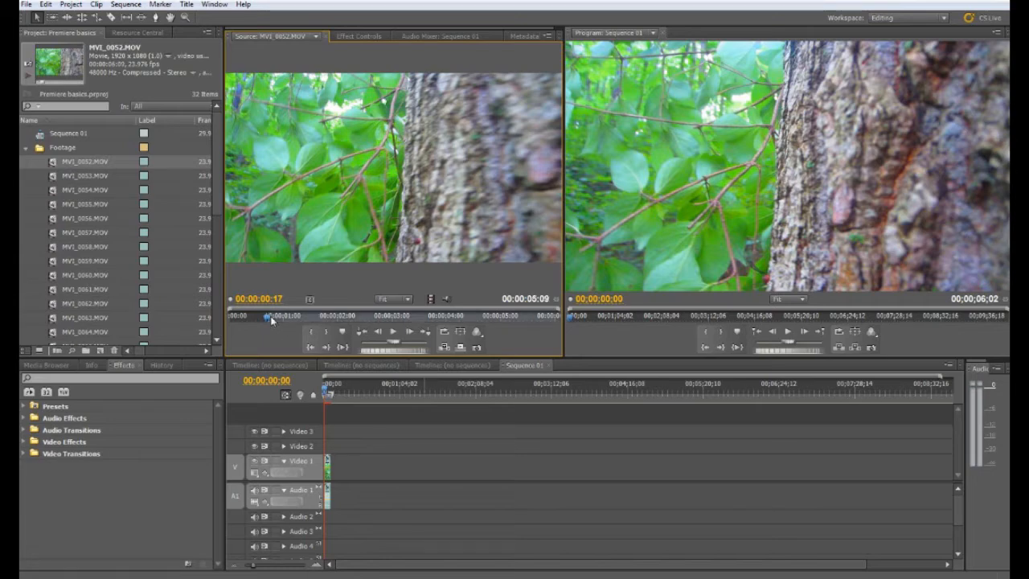
{"action": "key", "text": "space"}
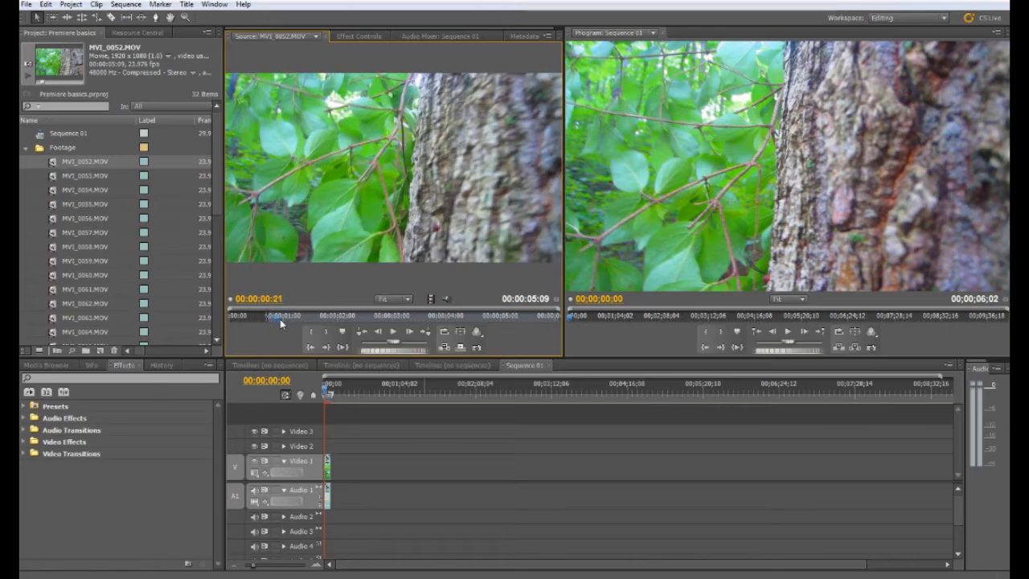
{"action": "key", "text": "o"}
Step: Reset the source clip's In point to just after 2 seconds and Out point to just after 4 seconds, a 00:00:02:03 selection
{"action": "mouse_move", "coordinate": [429, 319]}
{"action": "left_mouse_down"}
{"action": "mouse_move", "coordinate": [544, 328]}
{"action": "mouse_move", "coordinate": [408, 323]}
{"action": "left_mouse_up"}
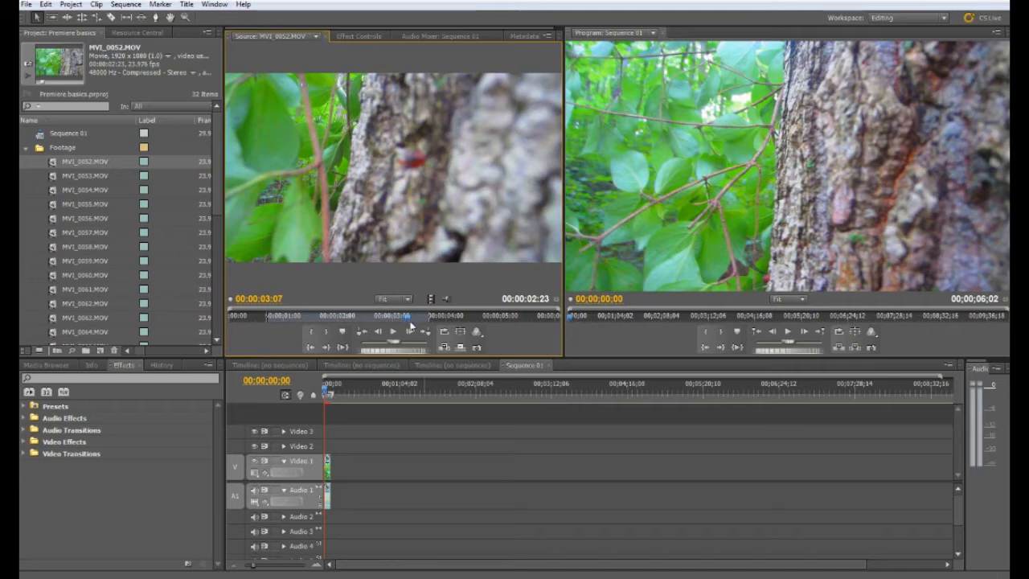
{"action": "left_click_drag", "start_coordinate": [409, 325], "coordinate": [471, 314]}
{"action": "left_click", "coordinate": [499, 317]}
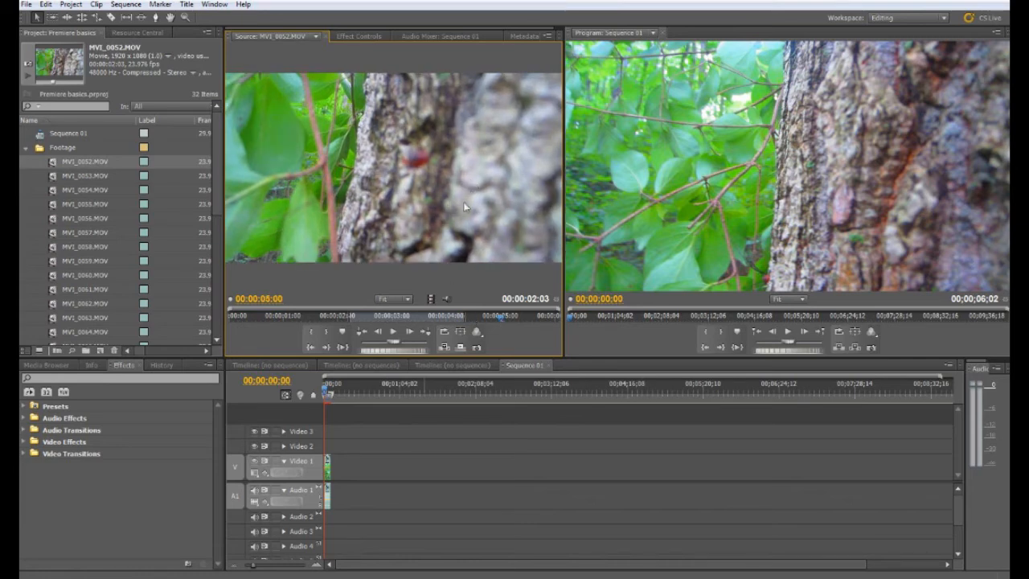
Step: Place the trimmed source selection at the start of Video 1, delete the rest of the old clip, and scrub through the result
{"action": "left_click_drag", "start_coordinate": [474, 171], "coordinate": [316, 462]}
{"action": "left_click", "coordinate": [327, 462]}
{"action": "key", "text": "Delete"}
{"action": "left_click", "coordinate": [326, 393]}
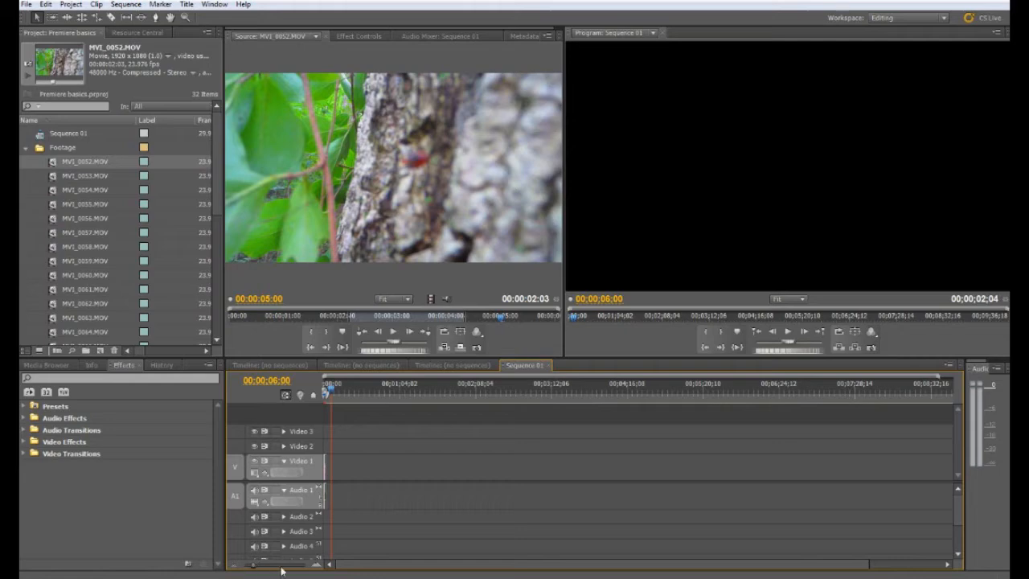
{"action": "left_click_drag", "start_coordinate": [252, 566], "coordinate": [276, 565]}
{"action": "left_click", "coordinate": [346, 394]}
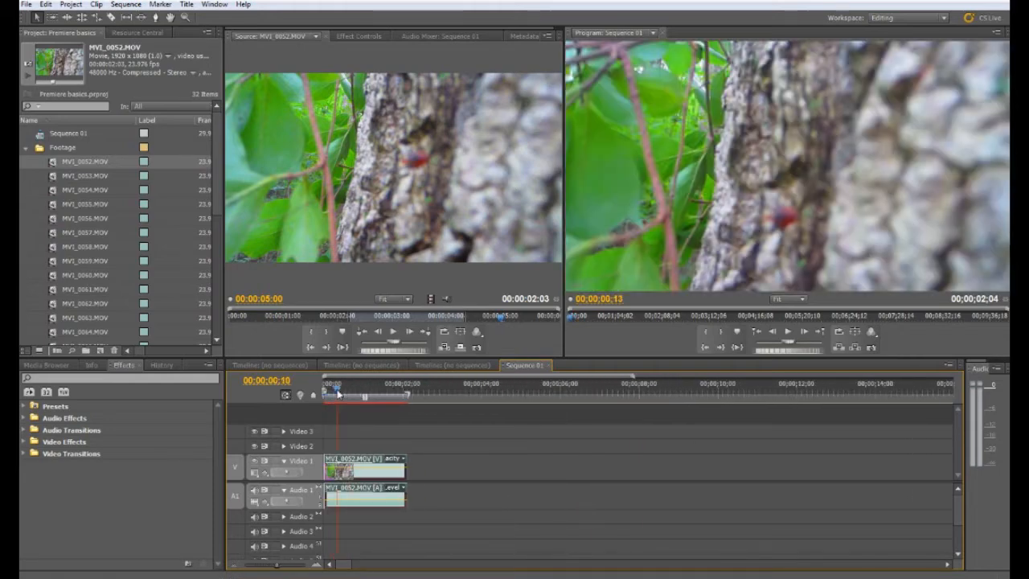
{"action": "mouse_move", "coordinate": [350, 393]}
{"action": "left_mouse_down"}
{"action": "mouse_move", "coordinate": [381, 400]}
{"action": "mouse_move", "coordinate": [345, 395]}
{"action": "mouse_move", "coordinate": [378, 395]}
{"action": "mouse_move", "coordinate": [351, 395]}
{"action": "mouse_move", "coordinate": [361, 399]}
{"action": "left_mouse_up"}
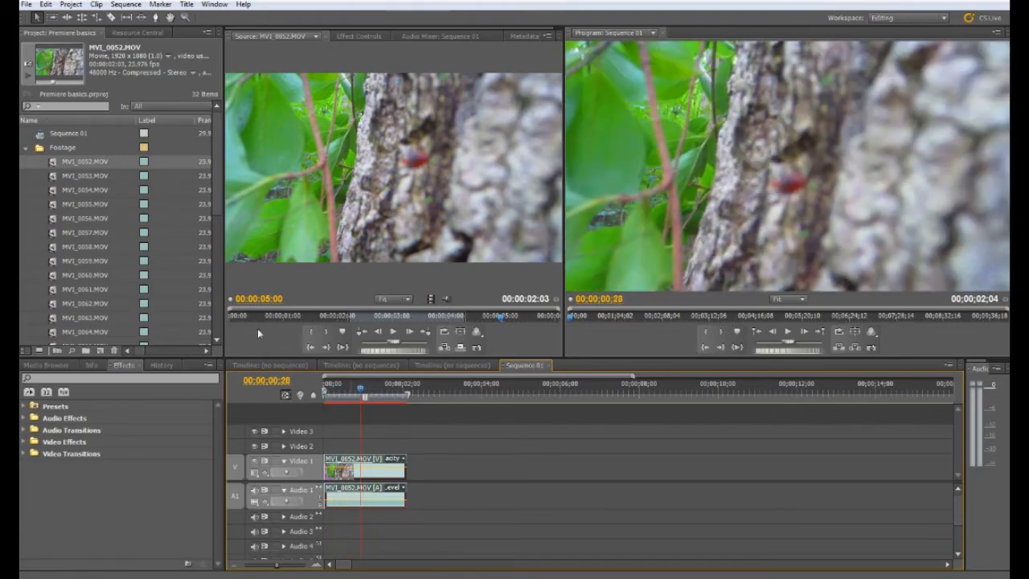
Step: Open MVI_0053.MOV in the Source monitor, add MVI_0054.MOV through MVI_0059.MOV after the first Video 1 clip, and scrub through the sequence
{"action": "double_click", "coordinate": [52, 177]}
{"action": "left_click_drag", "start_coordinate": [38, 183], "coordinate": [50, 262]}
{"action": "left_click_drag", "start_coordinate": [296, 280], "coordinate": [411, 471]}
{"action": "left_click", "coordinate": [398, 393]}
{"action": "left_click_drag", "start_coordinate": [399, 393], "coordinate": [627, 425]}
{"action": "key", "text": "space"}
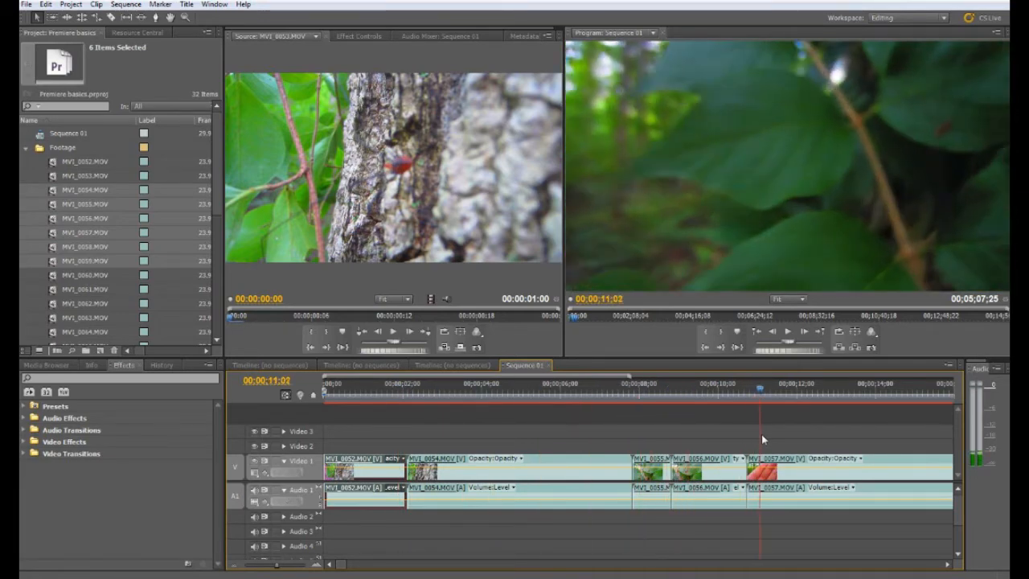
{"action": "left_click_drag", "start_coordinate": [753, 447], "coordinate": [307, 425]}
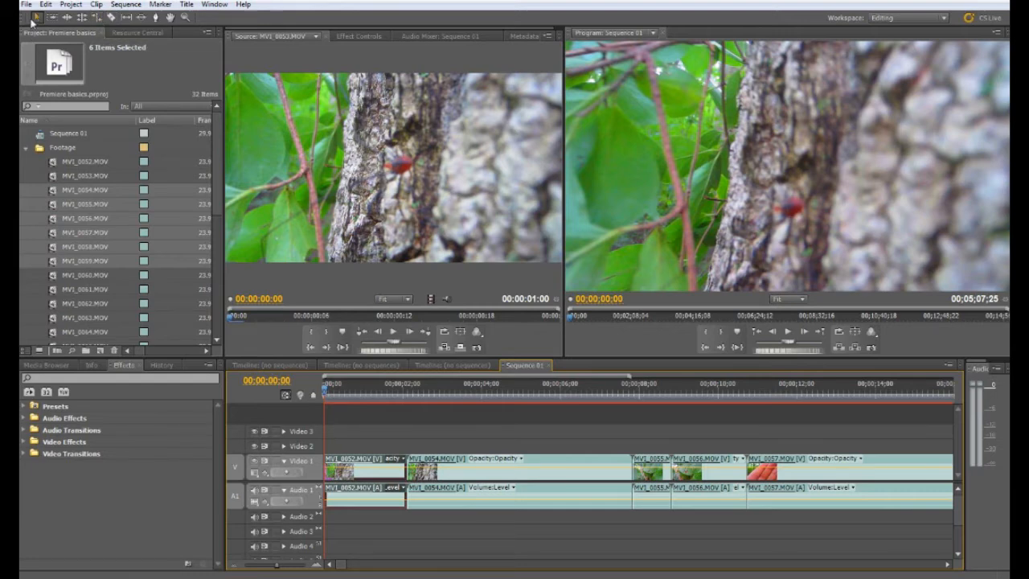
Step: Split the timeline's MVI_0052.MOV clip just before 1 second and the MVI_0054.MOV clip at 00;00;04;17 using the Razor tool
{"action": "left_click", "coordinate": [34, 17]}
{"action": "left_click", "coordinate": [418, 463]}
{"action": "left_click", "coordinate": [652, 468]}
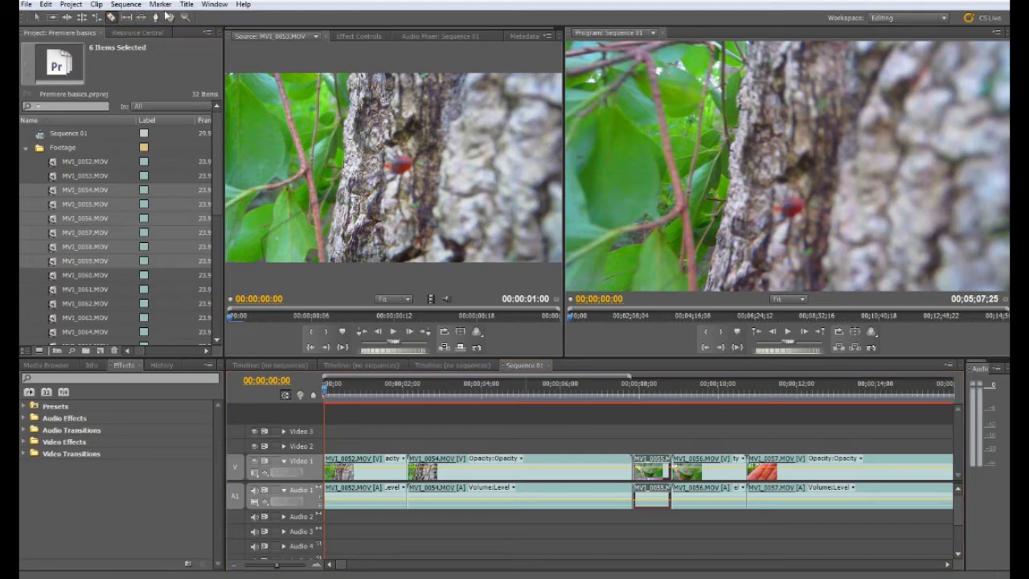
{"action": "left_click", "coordinate": [112, 18]}
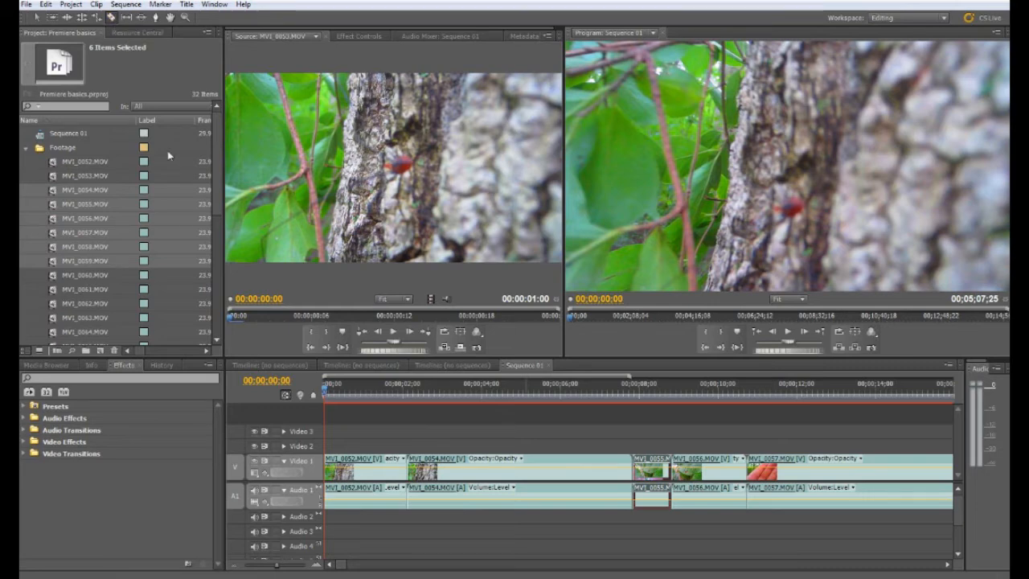
{"action": "left_click", "coordinate": [357, 462]}
{"action": "left_click_drag", "start_coordinate": [426, 390], "coordinate": [504, 400]}
{"action": "left_click", "coordinate": [504, 466]}
{"action": "key", "text": "v"}
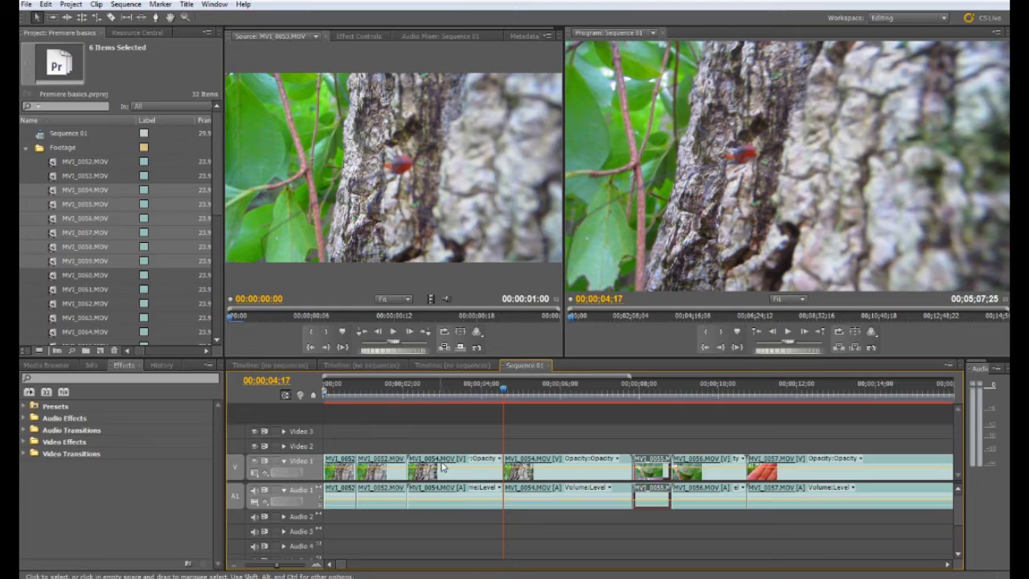
Step: Delete the first part of the split MVI_0054.MOV clip and close the gap it leaves on the timeline
{"action": "left_click", "coordinate": [440, 470]}
{"action": "key", "text": "Delete"}
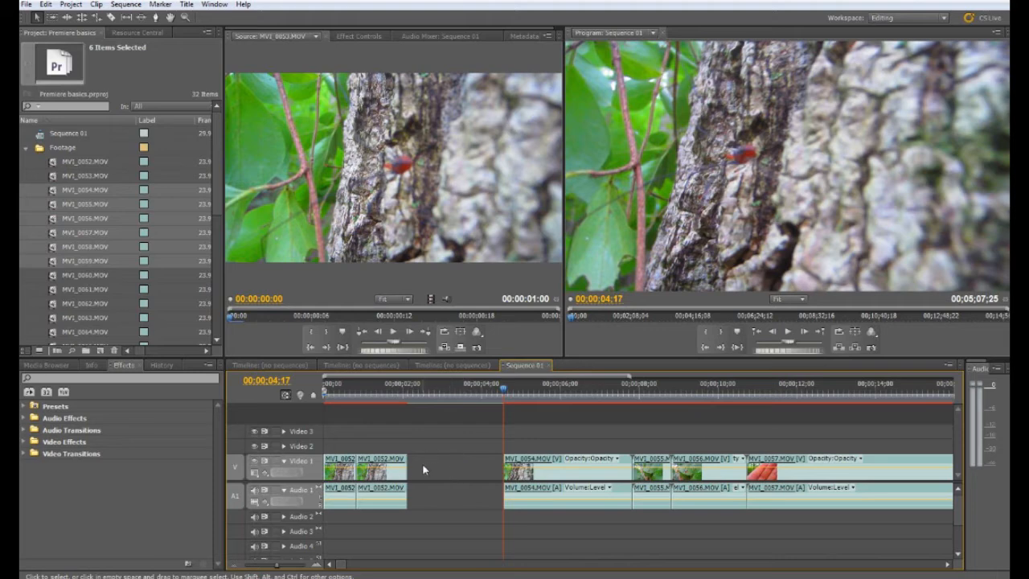
{"action": "left_click", "coordinate": [423, 466]}
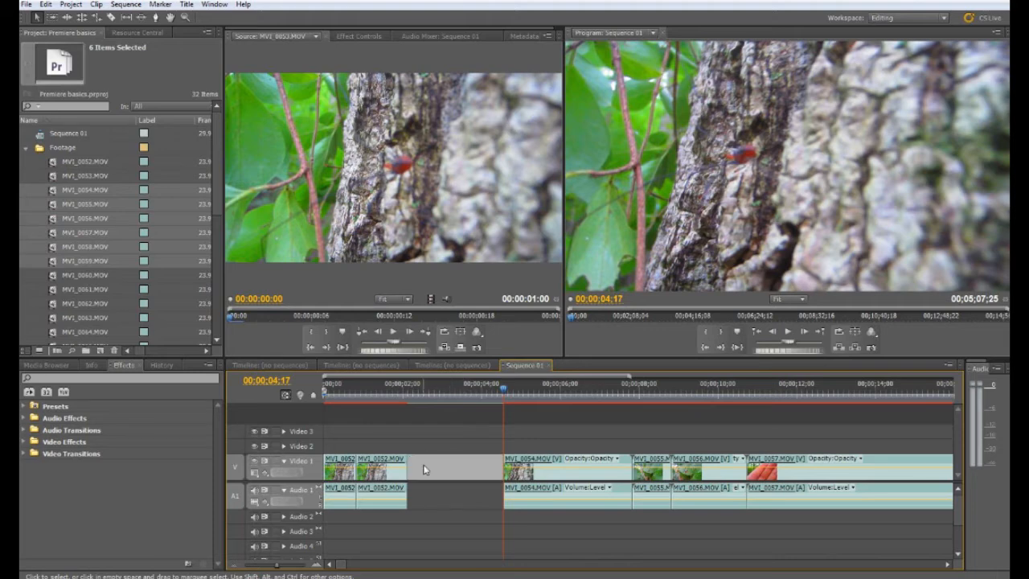
{"action": "key", "text": "Delete"}
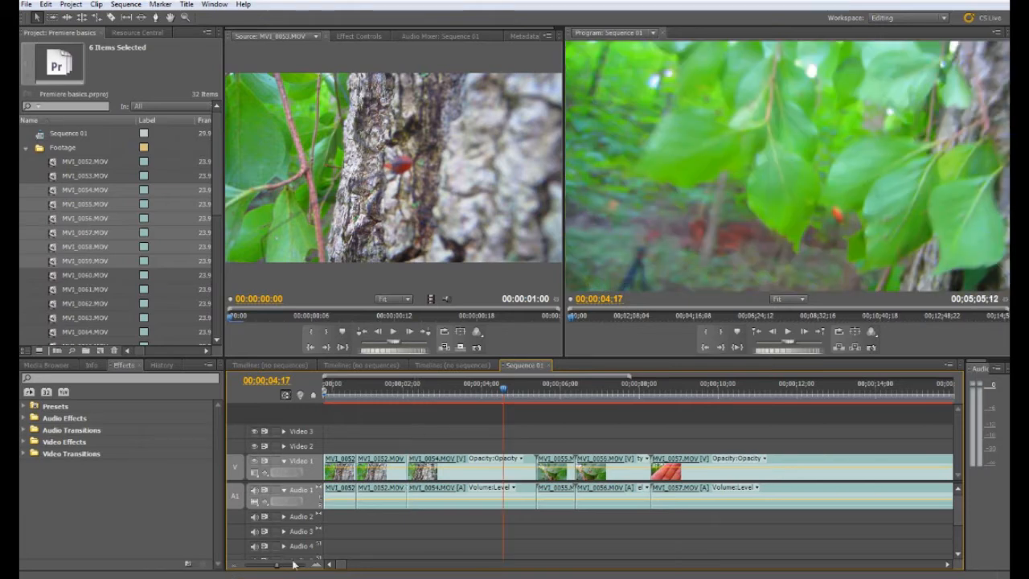
{"action": "left_click_drag", "start_coordinate": [275, 570], "coordinate": [277, 565]}
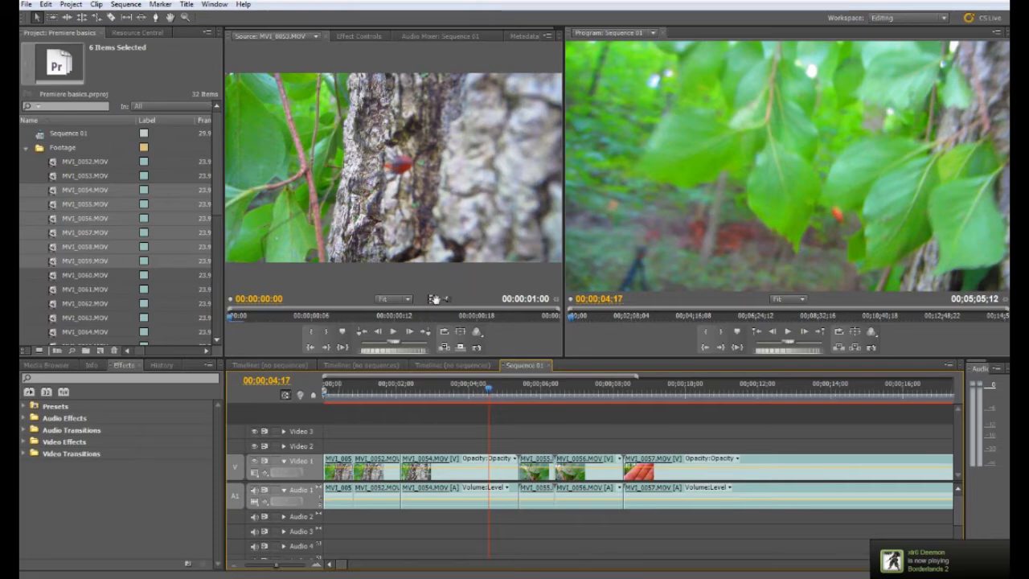
Step: Stack the MVI_0057.MOV, second MVI_0052.MOV and MVI_0054.MOV clips on Video 2, 3 and 4, with staggered starts near the sequence's beginning
{"action": "mouse_move", "coordinate": [431, 299]}
{"action": "left_mouse_down"}
{"action": "mouse_move", "coordinate": [444, 446]}
{"action": "mouse_move", "coordinate": [439, 287]}
{"action": "left_mouse_up"}
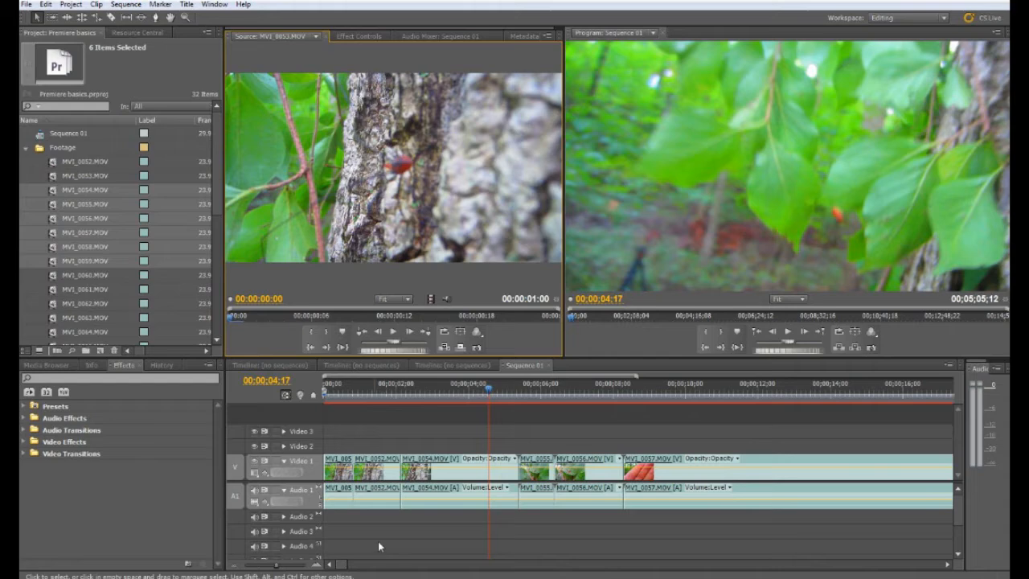
{"action": "left_click_drag", "start_coordinate": [667, 470], "coordinate": [348, 432]}
{"action": "left_click_drag", "start_coordinate": [424, 468], "coordinate": [331, 398]}
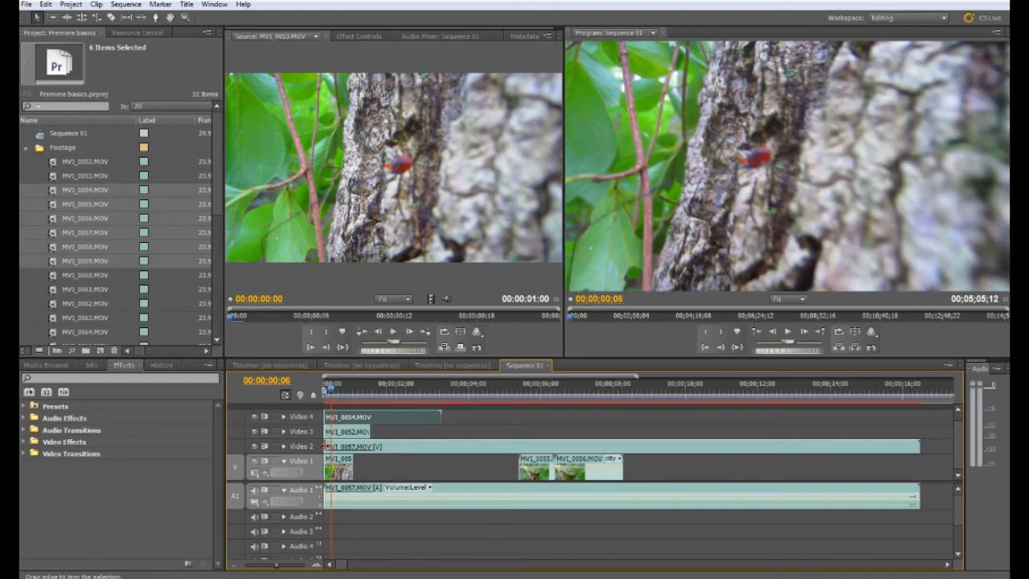
{"action": "left_click_drag", "start_coordinate": [329, 417], "coordinate": [378, 447]}
{"action": "left_click_drag", "start_coordinate": [334, 395], "coordinate": [330, 395]}
{"action": "left_click_drag", "start_coordinate": [409, 450], "coordinate": [383, 448]}
{"action": "left_click_drag", "start_coordinate": [333, 391], "coordinate": [323, 389]}
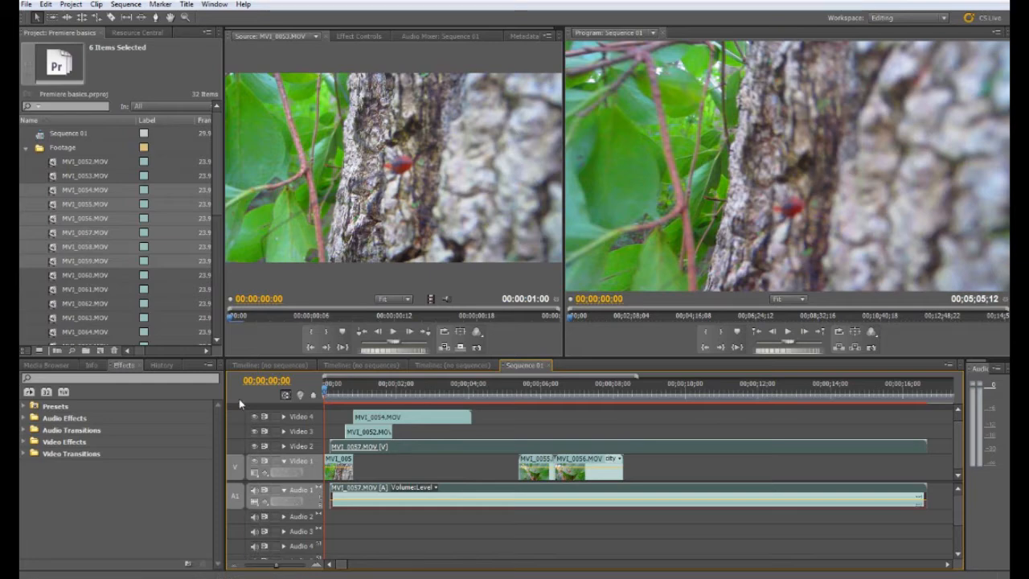
Step: Browse the Video Effects categories, examining the effects under Keying and Color Correction
{"action": "left_click", "coordinate": [182, 378]}
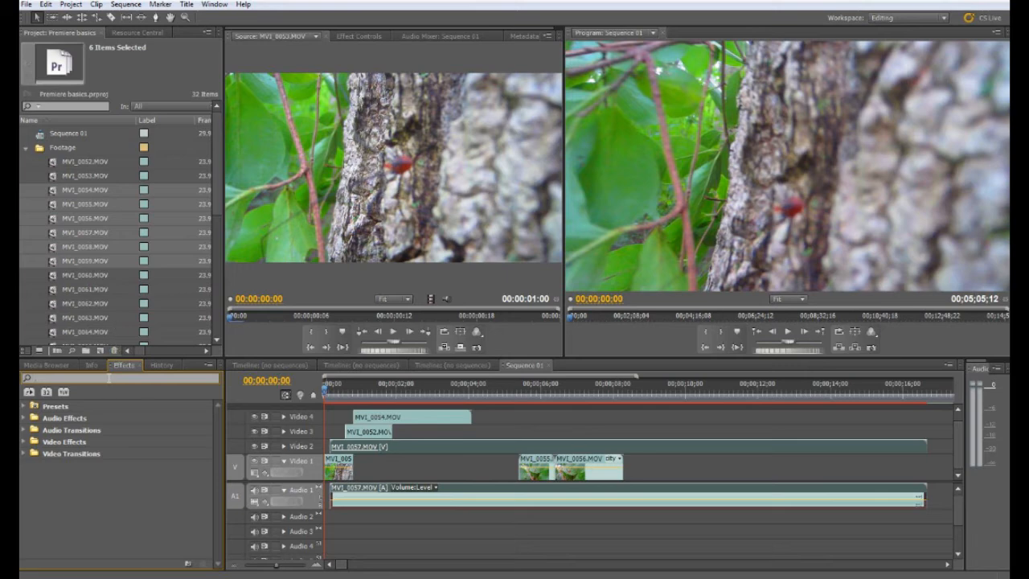
{"action": "left_click", "coordinate": [221, 4]}
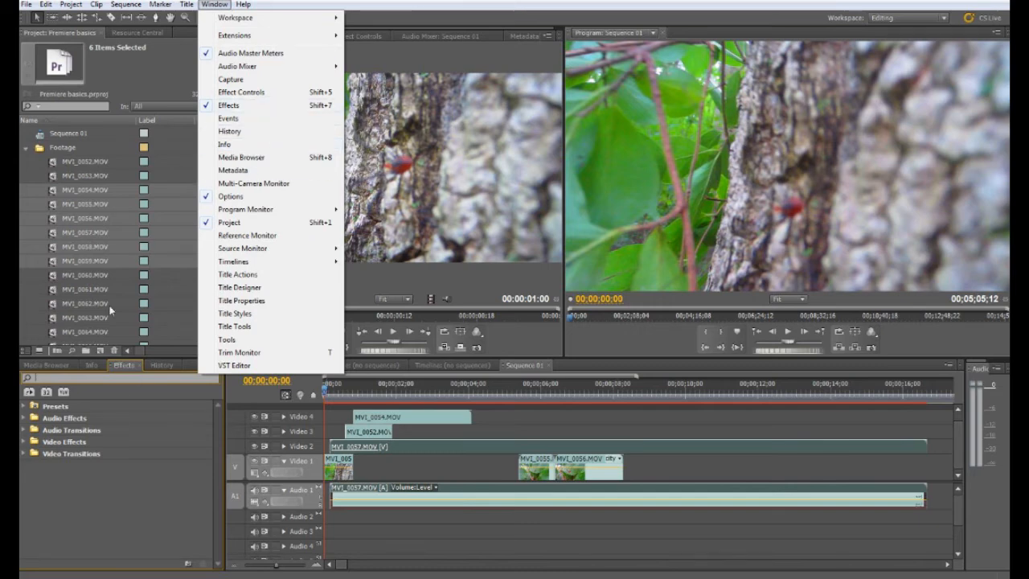
{"action": "left_click", "coordinate": [82, 380]}
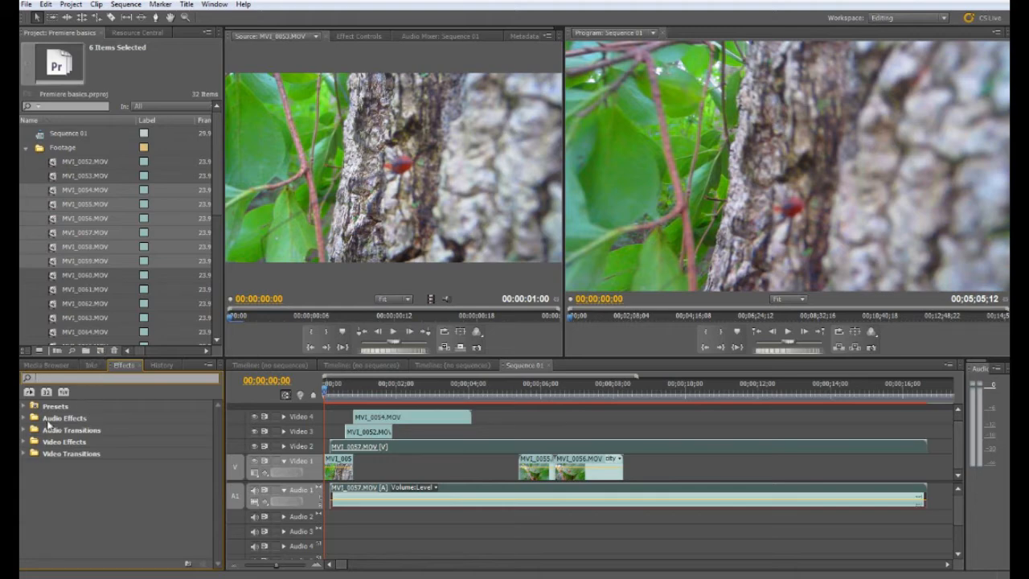
{"action": "left_click", "coordinate": [24, 441]}
{"action": "scroll", "coordinate": [32, 439], "scroll_direction": "down", "scroll_amount": 2}
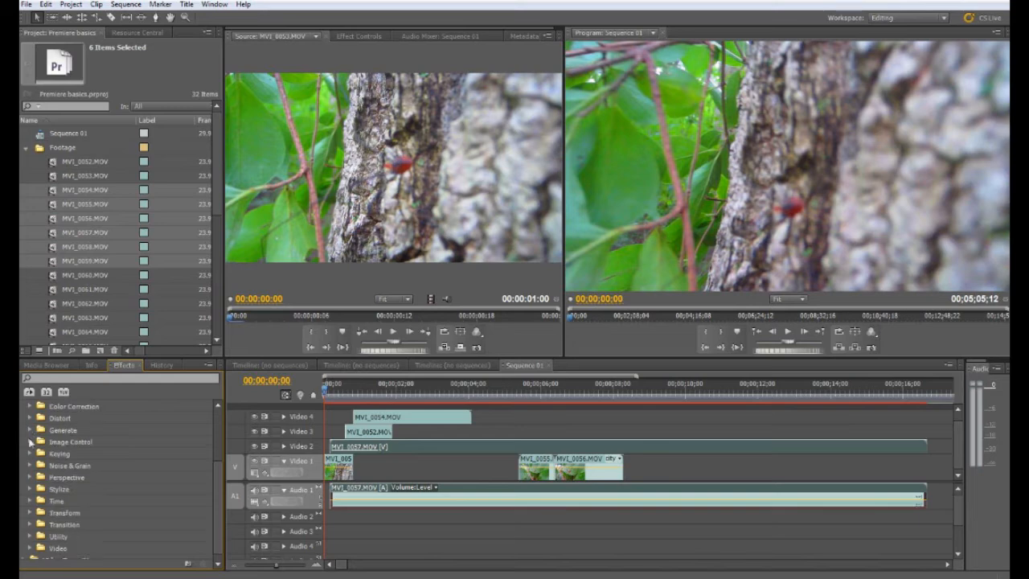
{"action": "scroll", "coordinate": [55, 480], "scroll_direction": "down", "scroll_amount": 1}
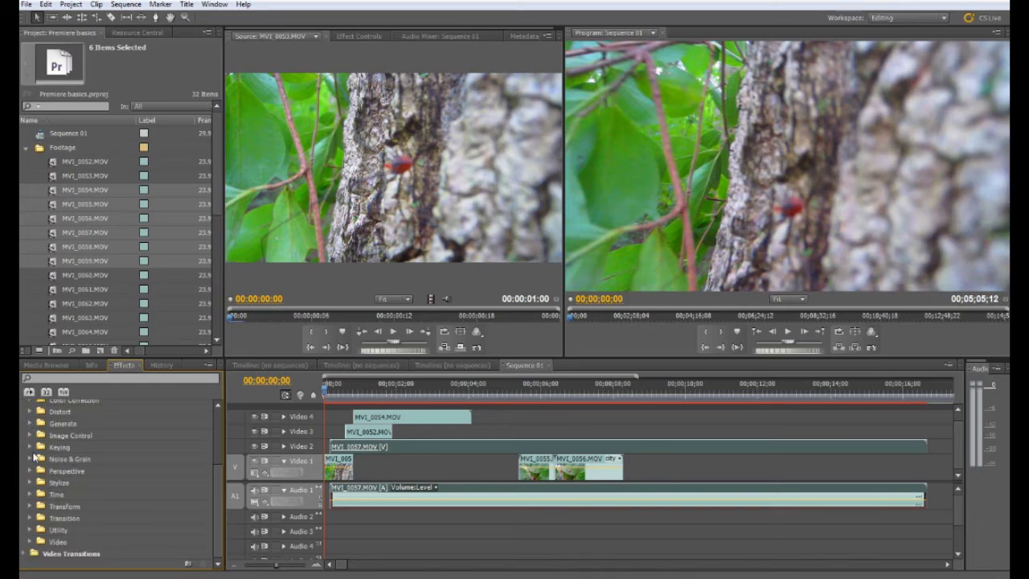
{"action": "left_click", "coordinate": [30, 447]}
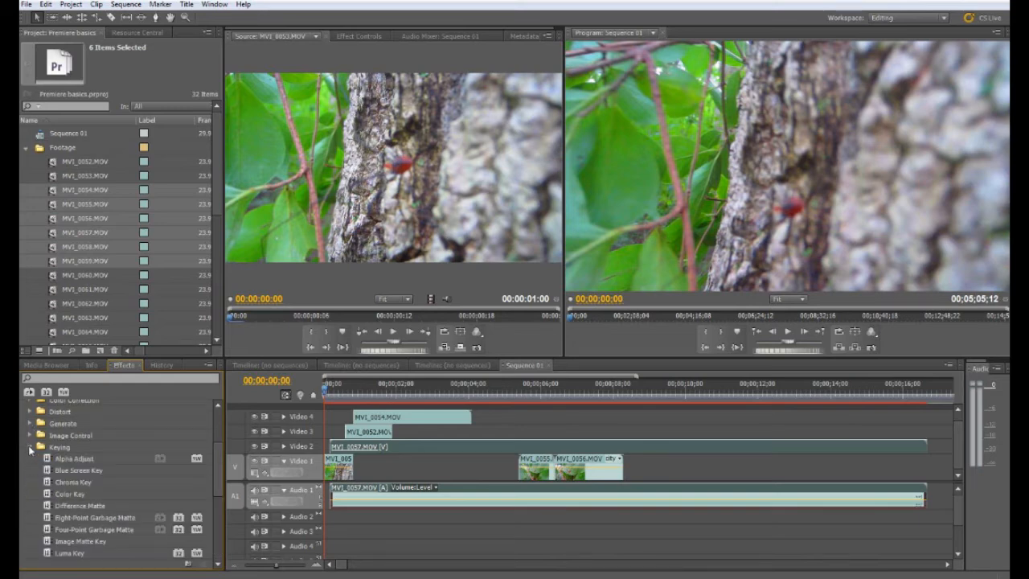
{"action": "left_click", "coordinate": [30, 447]}
{"action": "scroll", "coordinate": [30, 452], "scroll_direction": "up", "scroll_amount": 3}
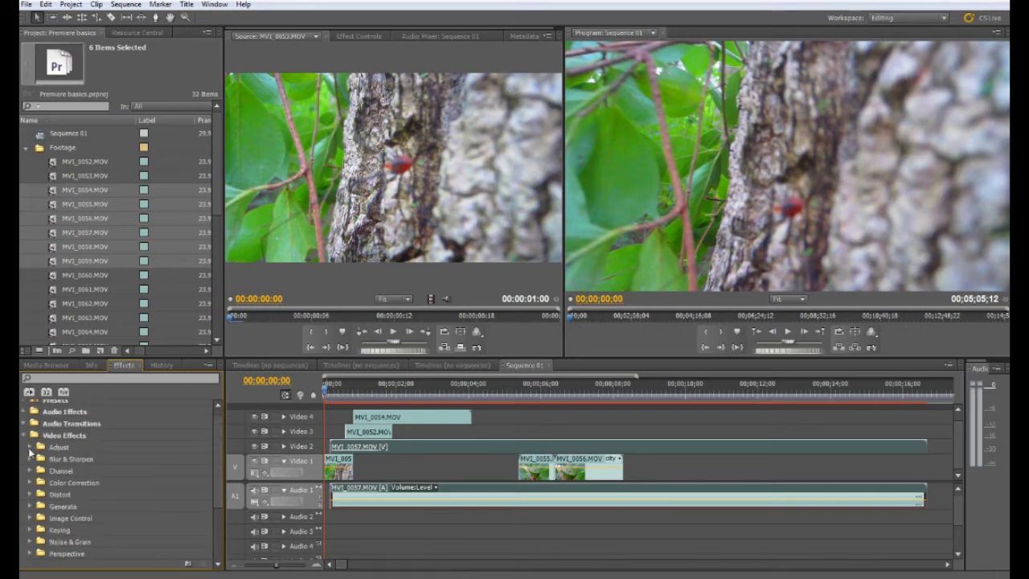
{"action": "scroll", "coordinate": [30, 467], "scroll_direction": "down", "scroll_amount": 1}
{"action": "left_click", "coordinate": [31, 471]}
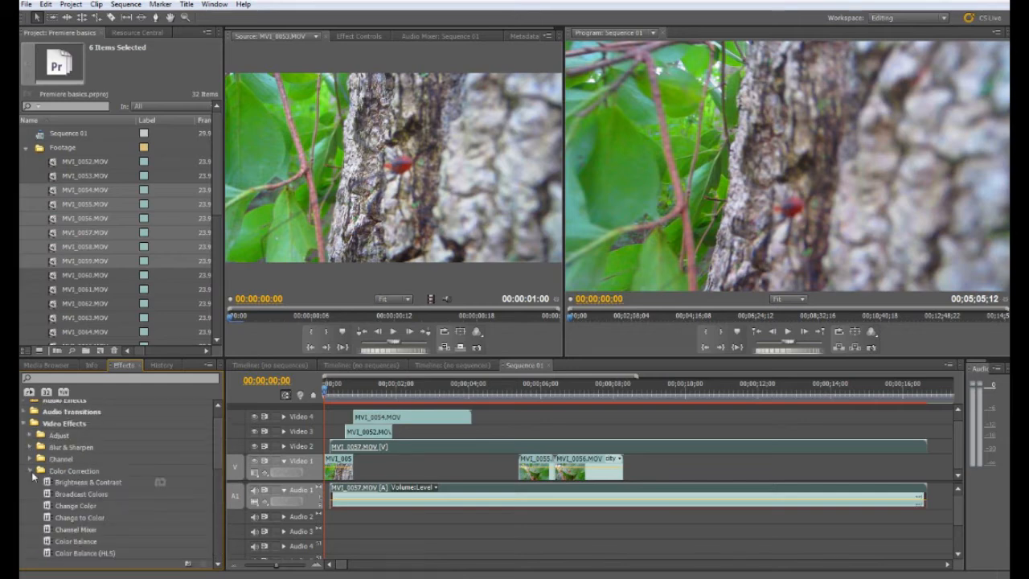
{"action": "left_click", "coordinate": [32, 472]}
{"action": "scroll", "coordinate": [28, 451], "scroll_direction": "down", "scroll_amount": 6}
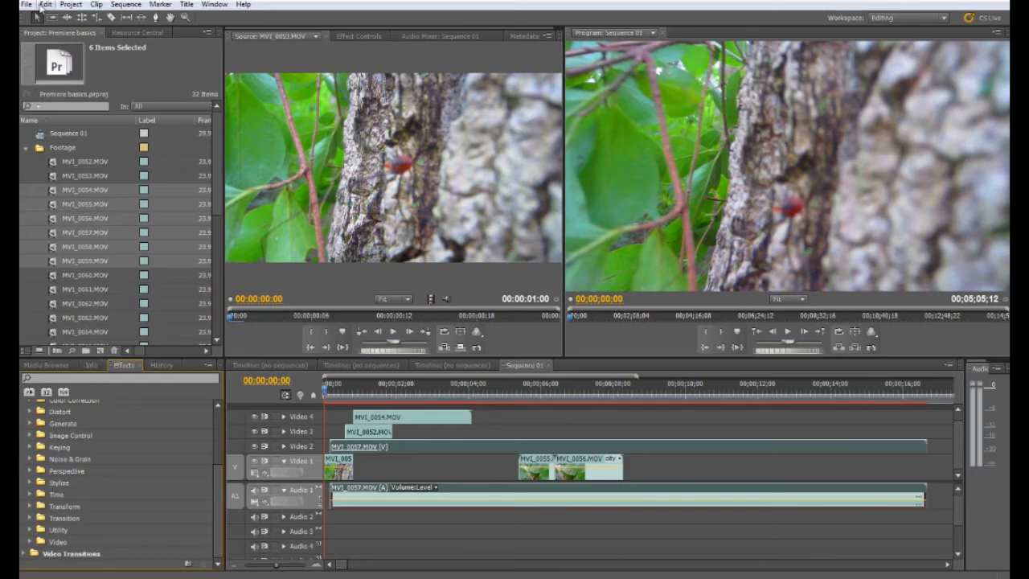
Step: Create a new 1920 x 1080 title named Title 01, keeping the default video settings
{"action": "left_click", "coordinate": [186, 7]}
{"action": "left_click", "coordinate": [186, 6]}
{"action": "left_click", "coordinate": [187, 7]}
{"action": "mouse_move", "coordinate": [193, 24]}
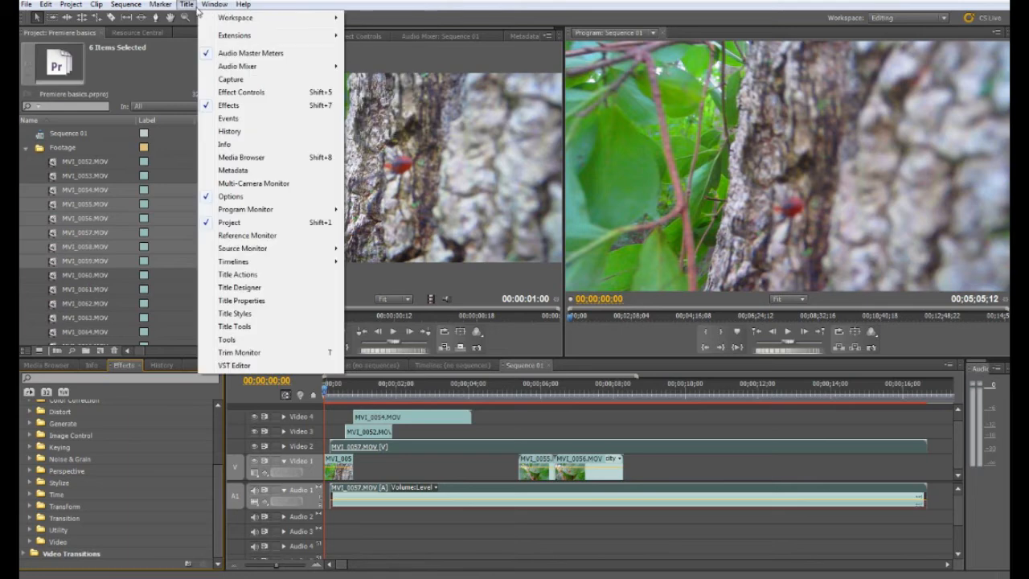
{"action": "left_click", "coordinate": [359, 18]}
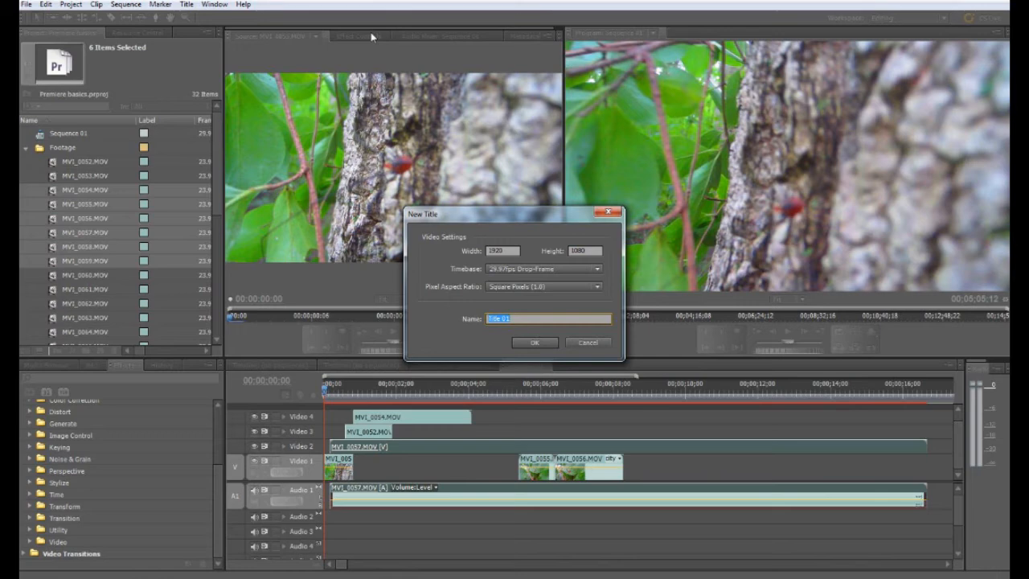
{"action": "key", "text": "Return"}
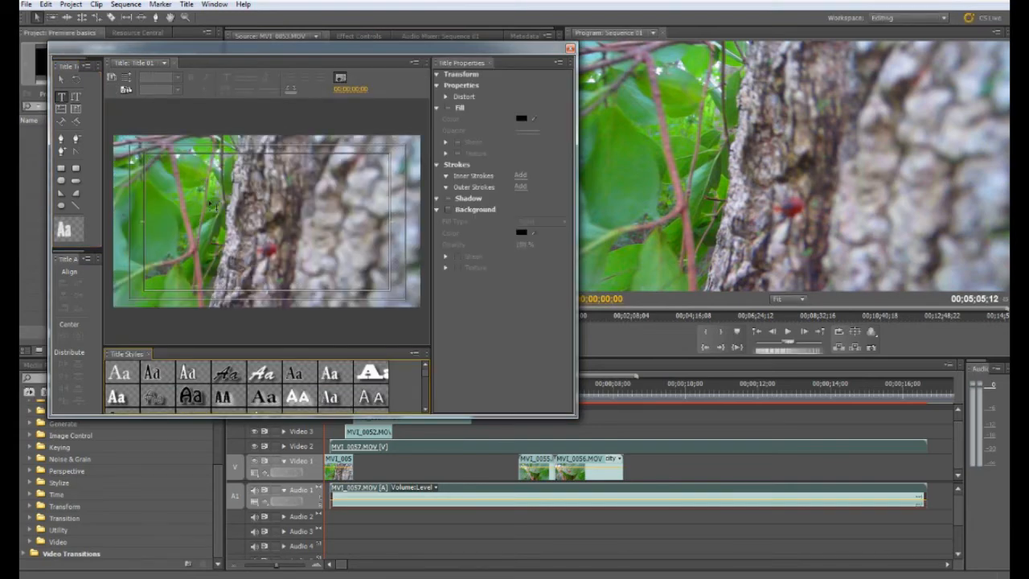
Step: Move the title window clear of the timeline's start and set the background frame to 00;00;00;27
{"action": "left_click_drag", "start_coordinate": [310, 55], "coordinate": [585, 455]}
{"action": "left_click_drag", "start_coordinate": [330, 391], "coordinate": [352, 392]}
{"action": "left_click_drag", "start_coordinate": [430, 443], "coordinate": [543, 74]}
{"action": "left_click", "coordinate": [378, 391]}
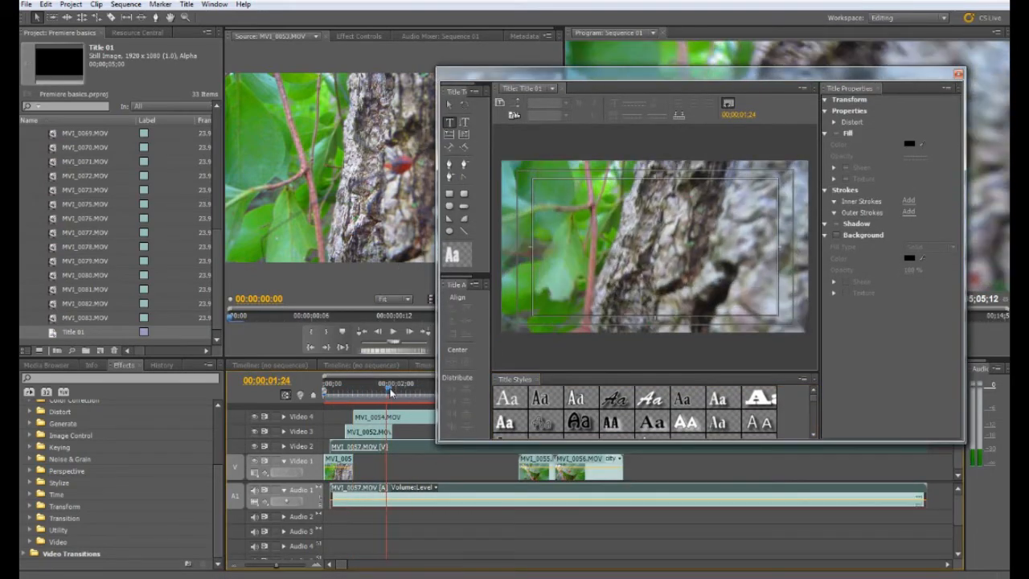
{"action": "left_click_drag", "start_coordinate": [378, 392], "coordinate": [359, 399]}
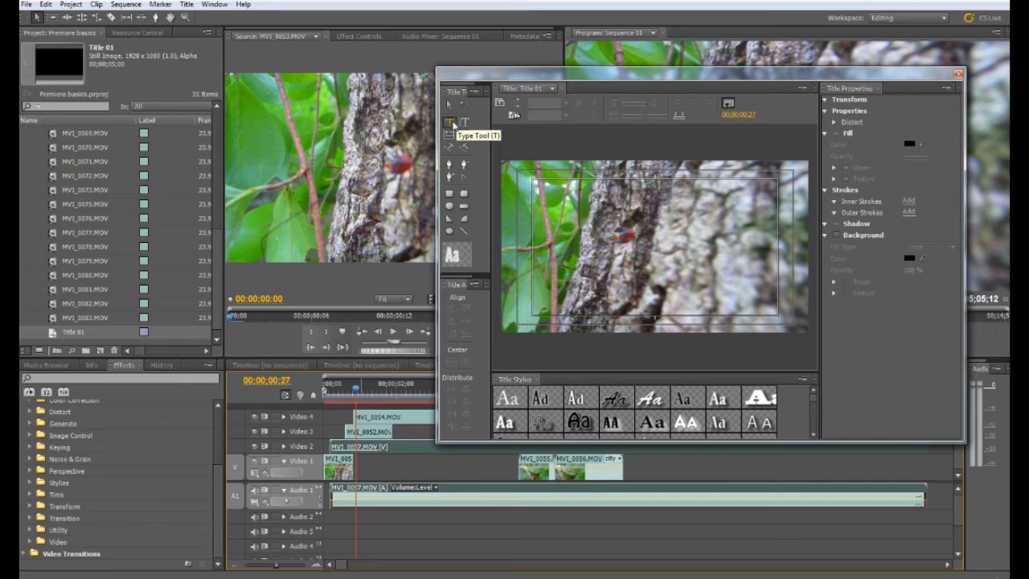
Step: Add the text "Woodle Poodles" in the lower part of the title frame with the Type tool
{"action": "left_click", "coordinate": [450, 123]}
{"action": "left_click", "coordinate": [561, 291]}
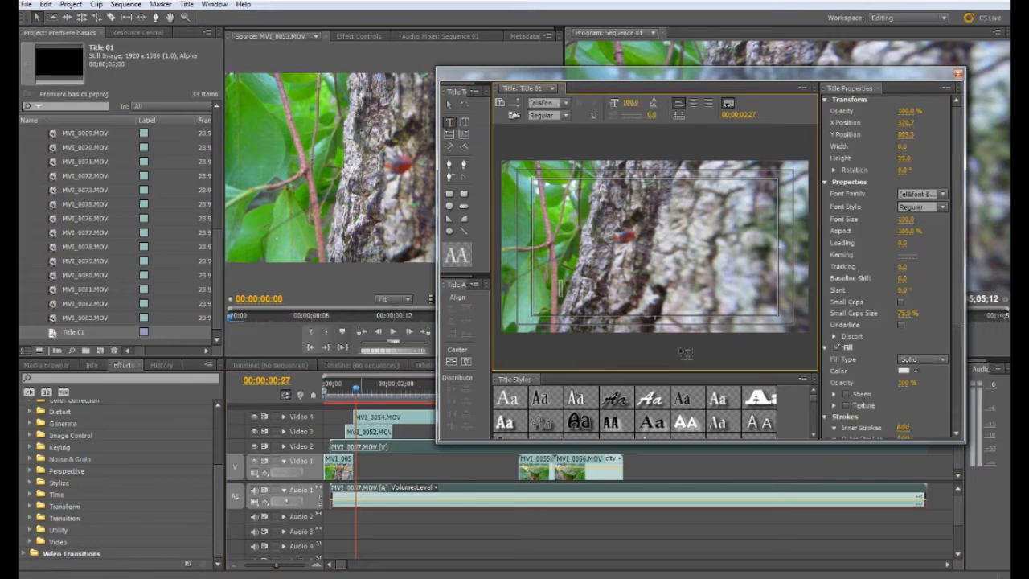
{"action": "type", "text": "www.art"}
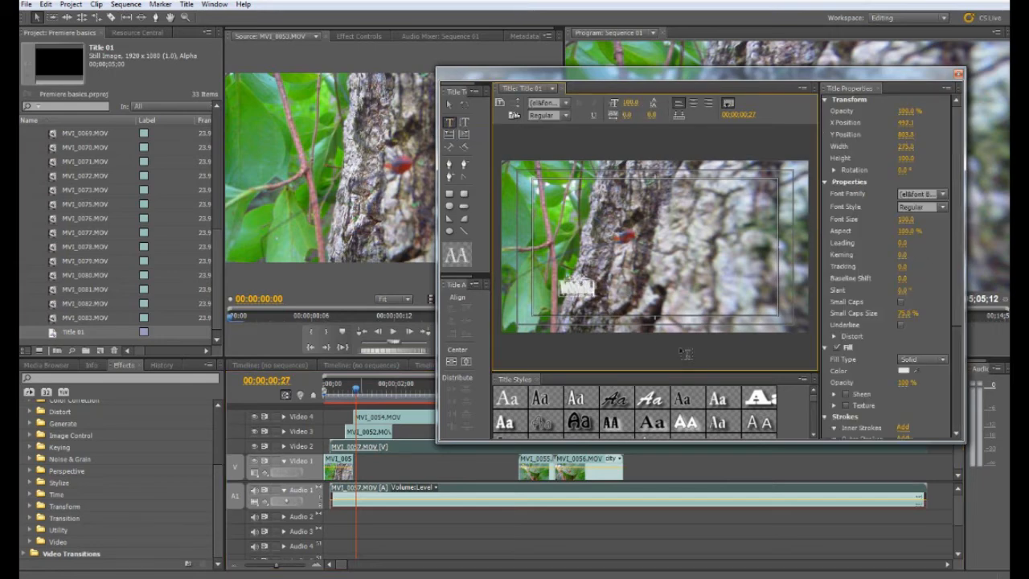
{"action": "type", "text": "halo"}
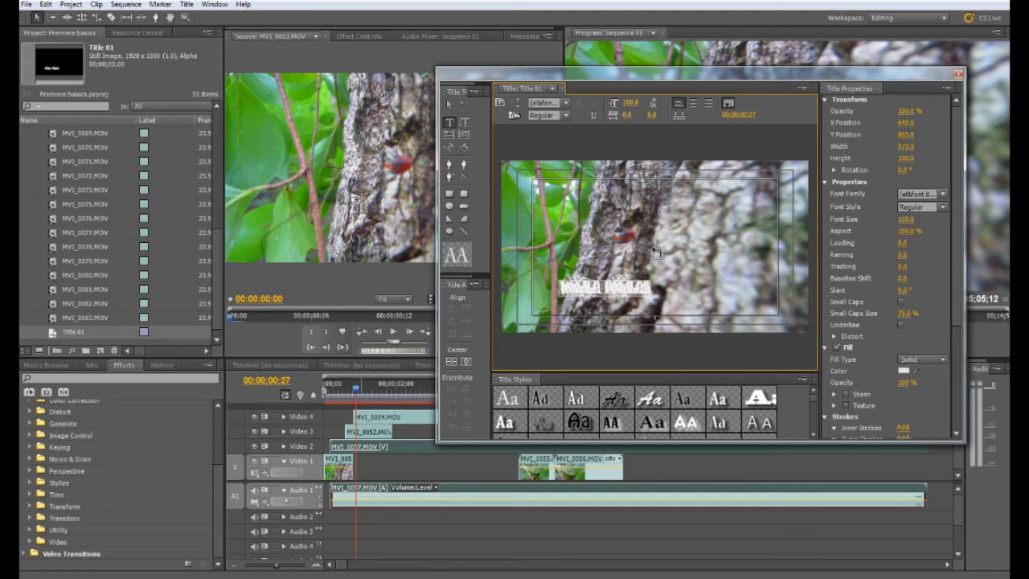
Step: Set the title text's font size to 190 and its font family to Alien Encounters
{"action": "left_click_drag", "start_coordinate": [630, 103], "coordinate": [679, 102]}
{"action": "left_click", "coordinate": [544, 103]}
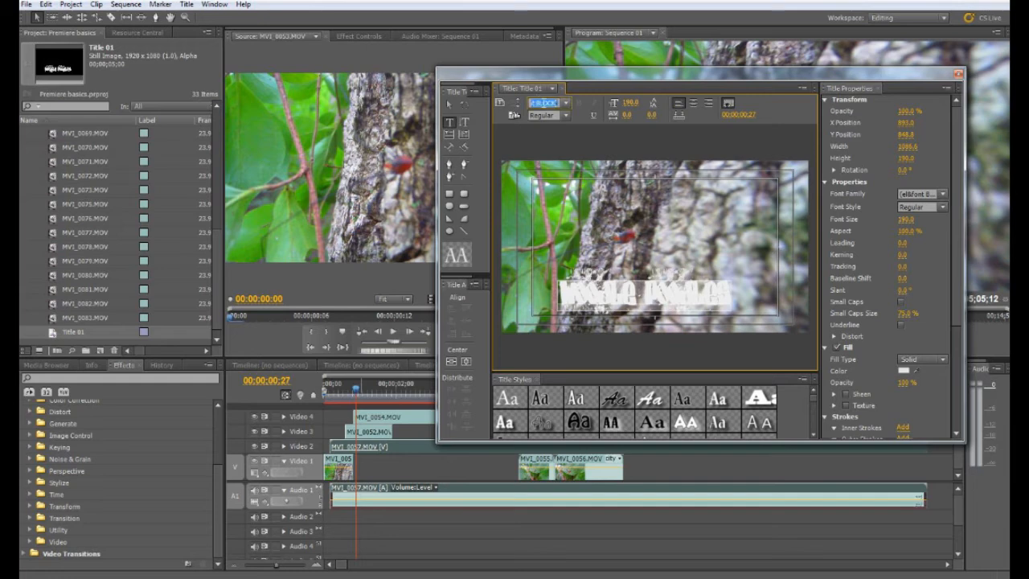
{"action": "left_click", "coordinate": [566, 103]}
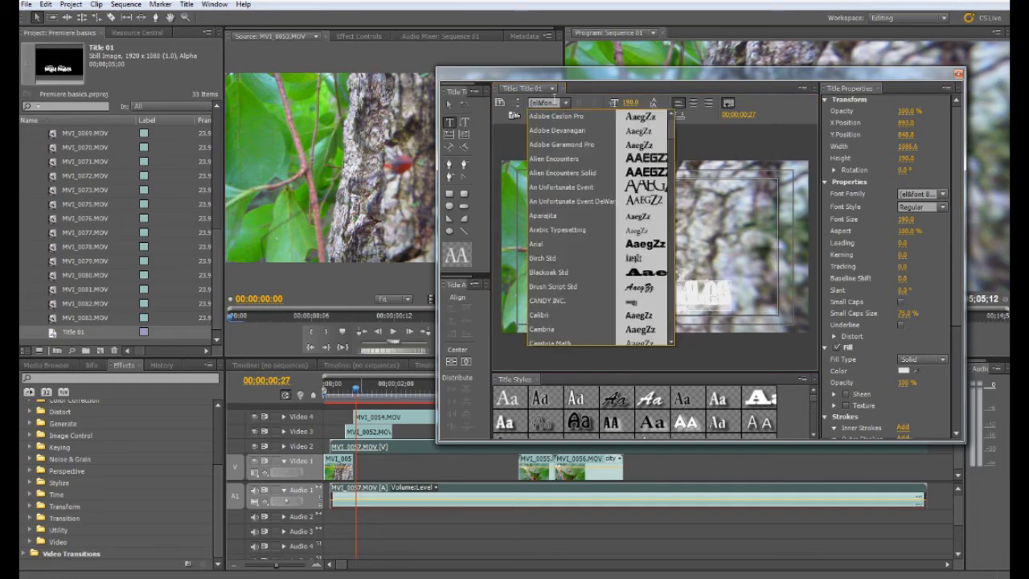
{"action": "left_click", "coordinate": [632, 162]}
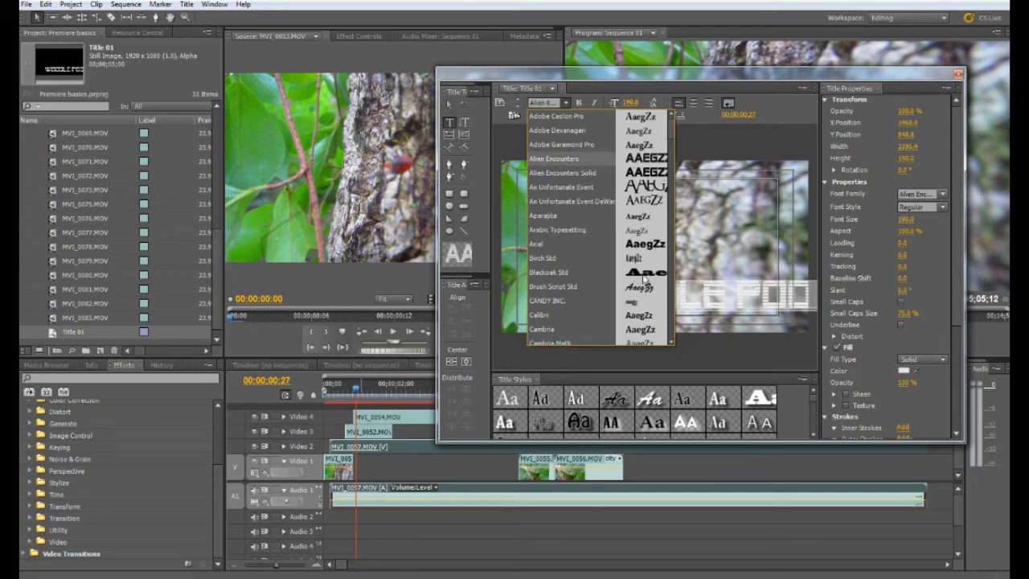
Step: Reposition the title text and narrow it to about 70% aspect so it fits within the lower safe margins
{"action": "left_click", "coordinate": [688, 290]}
{"action": "left_click", "coordinate": [449, 104]}
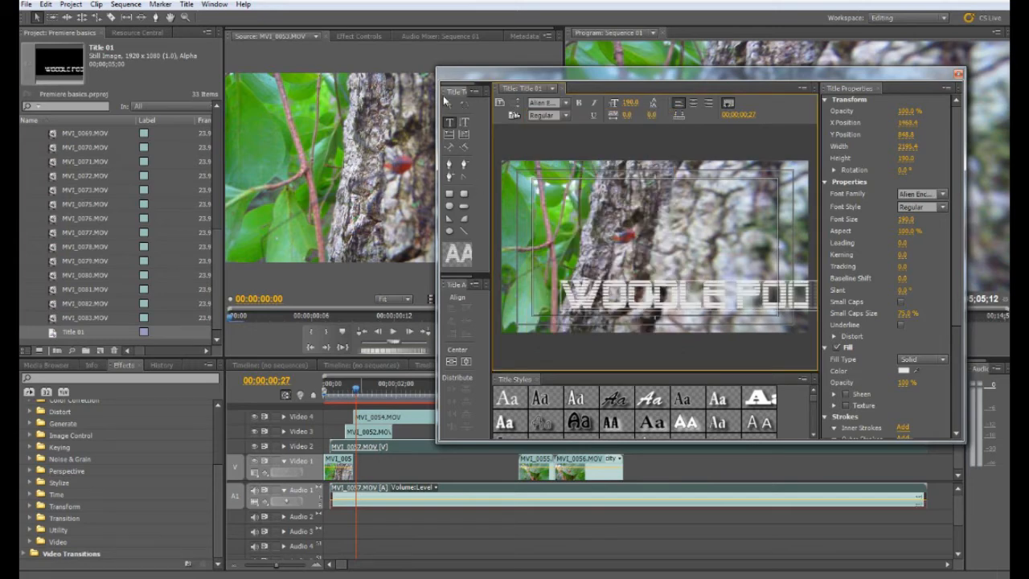
{"action": "left_click_drag", "start_coordinate": [615, 289], "coordinate": [533, 285]}
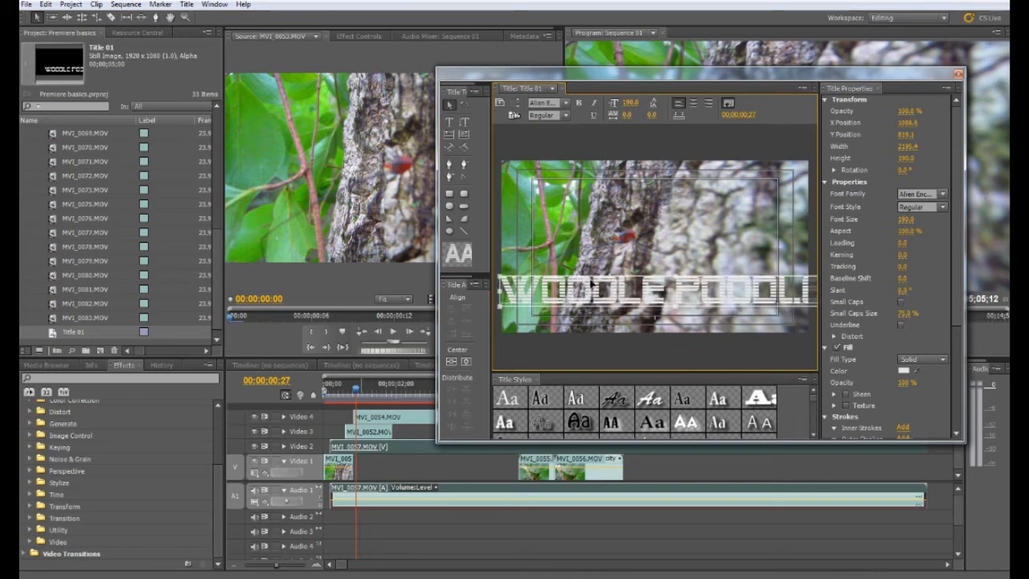
{"action": "left_click_drag", "start_coordinate": [500, 296], "coordinate": [563, 299]}
{"action": "double_click", "coordinate": [560, 294]}
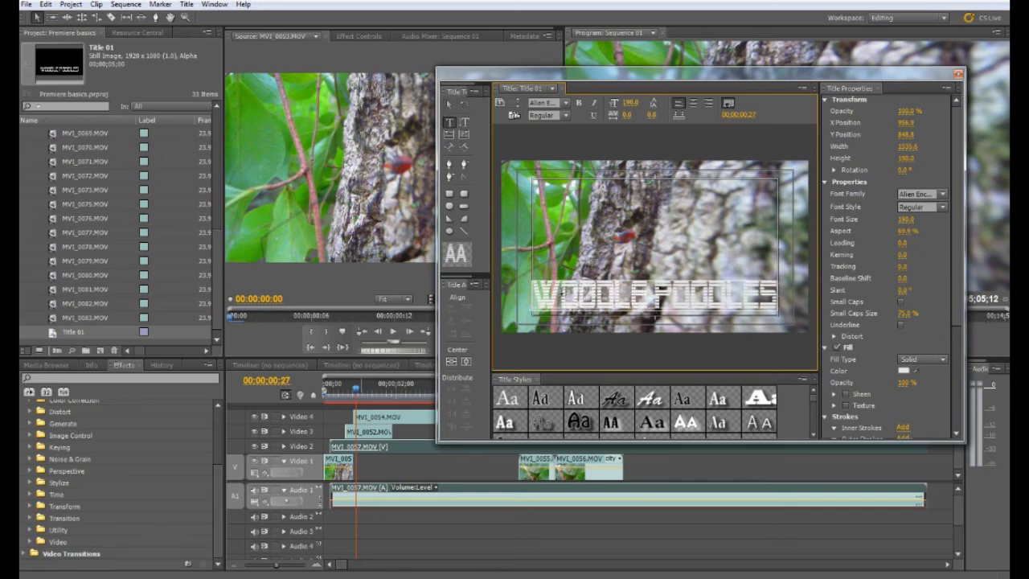
Step: Turn on the shadow for the "Woodle Poodles" title text and add an outer stroke to it
{"action": "left_click", "coordinate": [660, 292]}
{"action": "left_click_drag", "start_coordinate": [771, 295], "coordinate": [535, 278]}
{"action": "left_click_drag", "start_coordinate": [958, 212], "coordinate": [958, 273]}
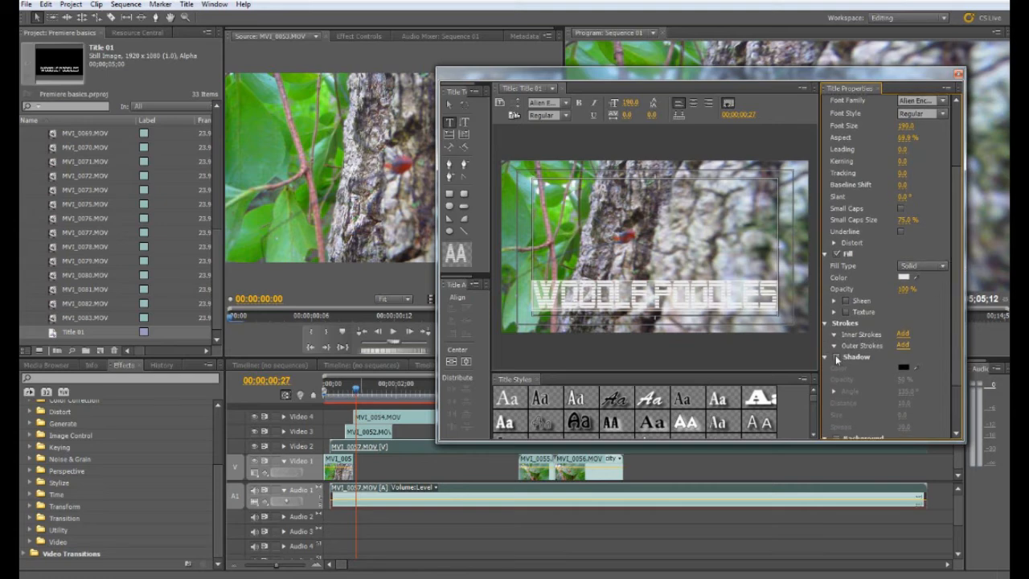
{"action": "left_click", "coordinate": [835, 356]}
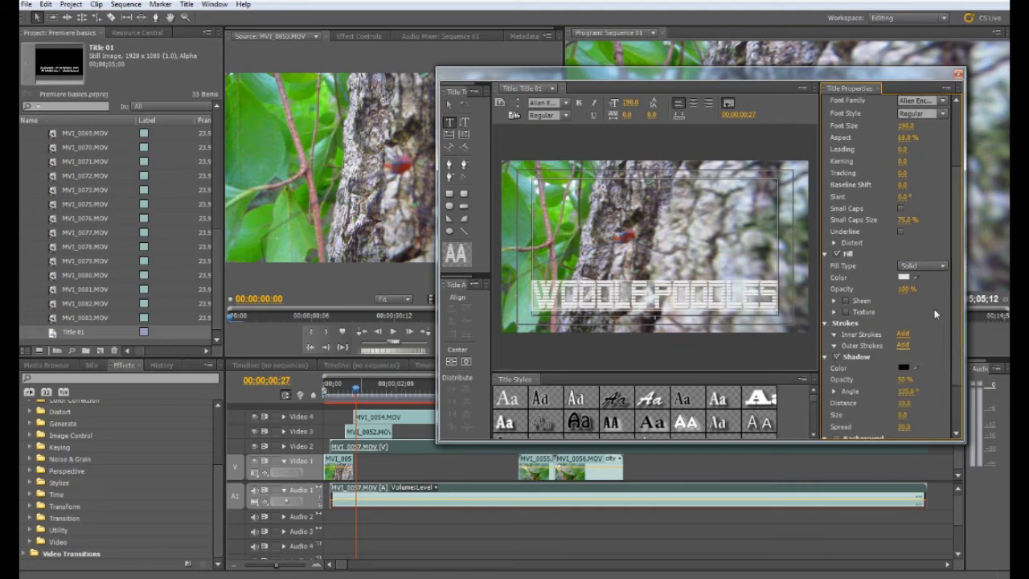
{"action": "scroll", "coordinate": [936, 408], "scroll_direction": "down", "scroll_amount": 4}
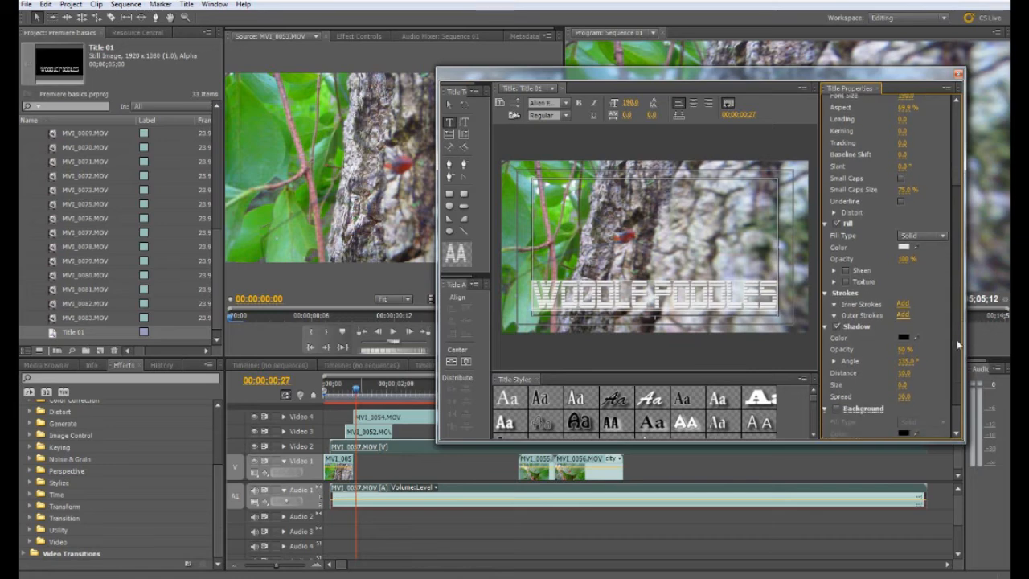
{"action": "left_click", "coordinate": [902, 281]}
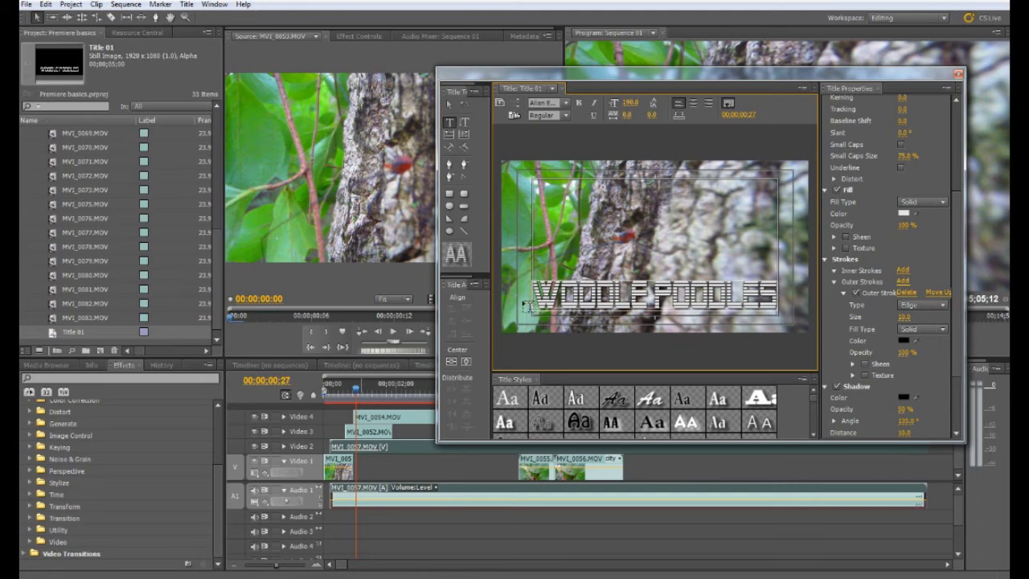
{"action": "scroll", "coordinate": [913, 201], "scroll_direction": "up", "scroll_amount": 5}
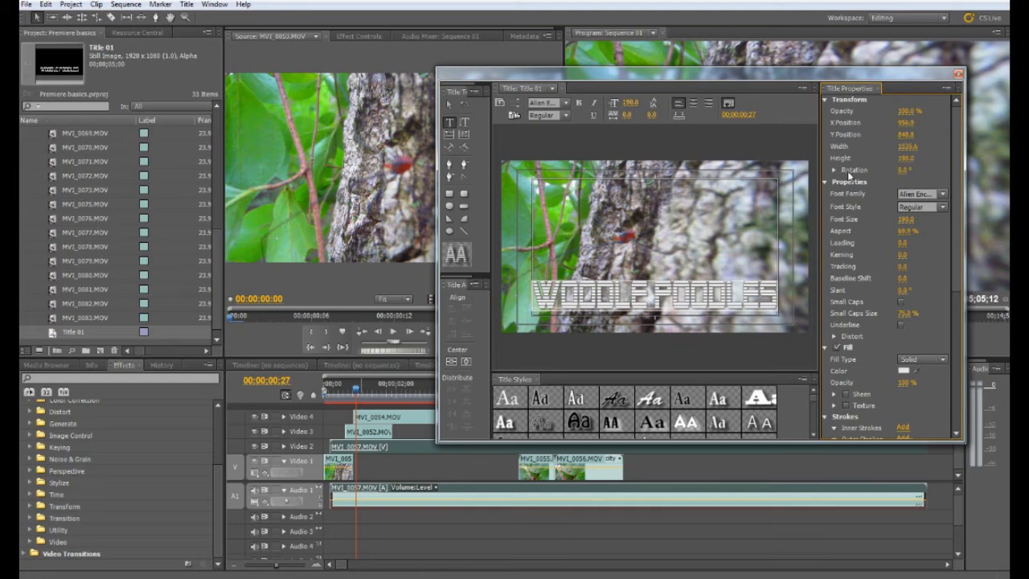
{"action": "left_click_drag", "start_coordinate": [960, 232], "coordinate": [957, 301]}
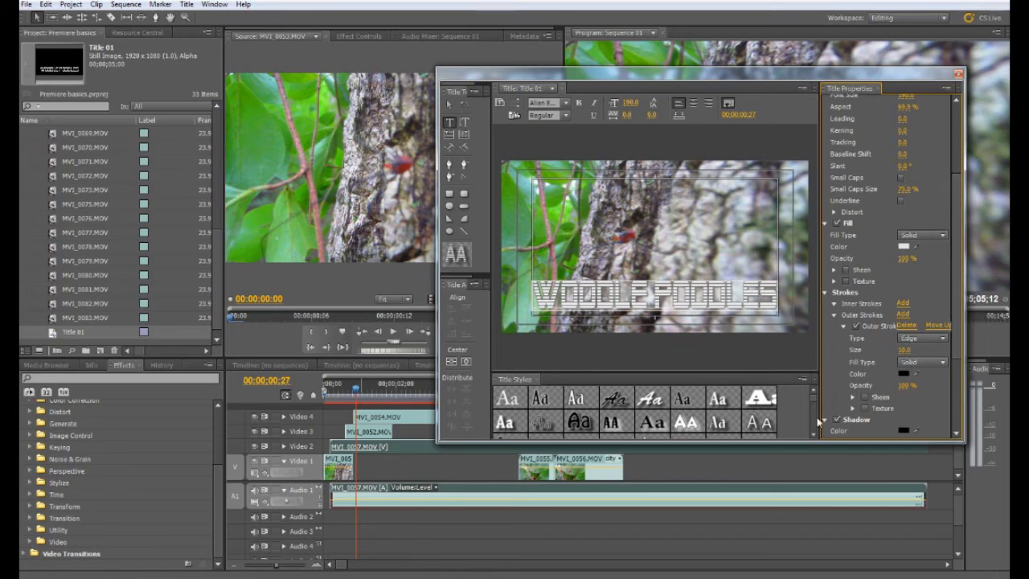
Step: Enlarge the title styles area and try the slanted gold Hobo Std style on the title text
{"action": "left_click_drag", "start_coordinate": [800, 377], "coordinate": [794, 316]}
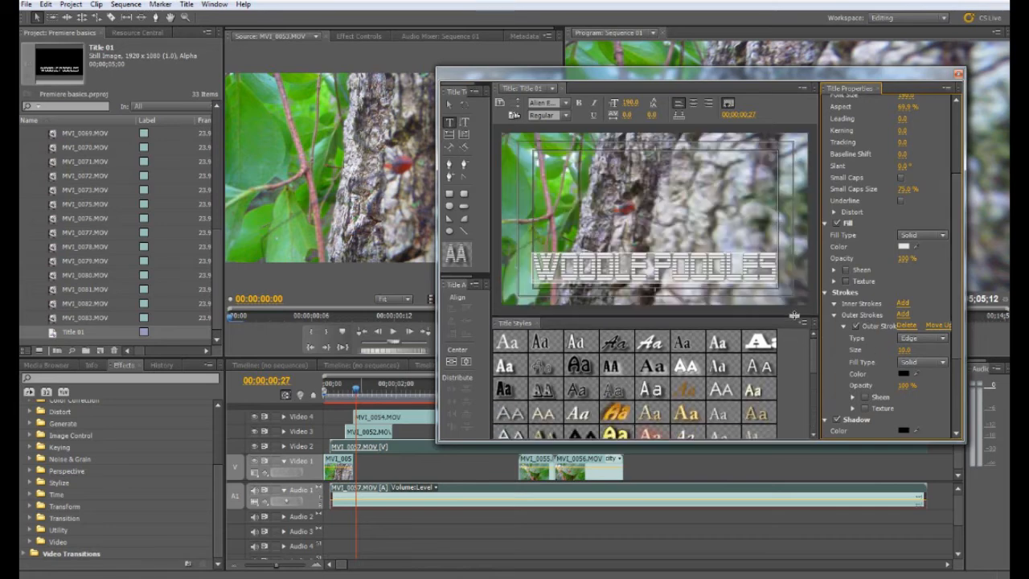
{"action": "left_click", "coordinate": [616, 414]}
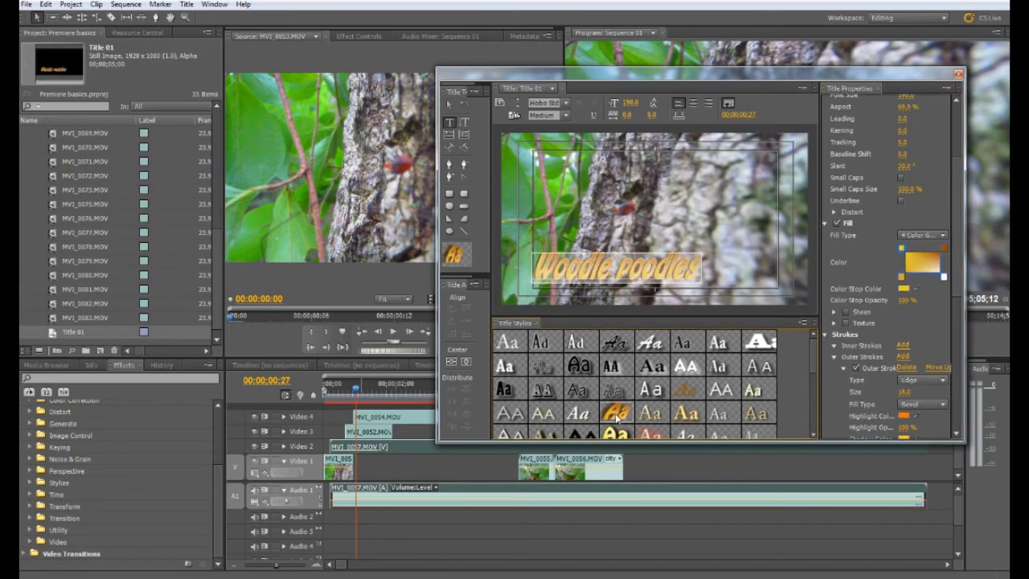
{"action": "left_click", "coordinate": [615, 399]}
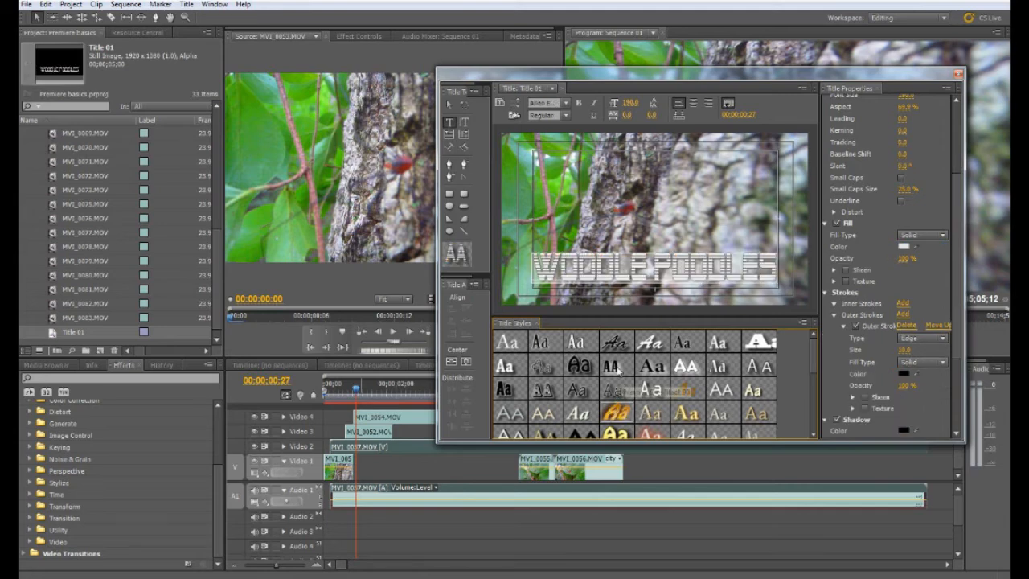
Step: Draw a large quarter-arc shape with the Arc tool and position it directly above the title text's left part
{"action": "left_click", "coordinate": [463, 219]}
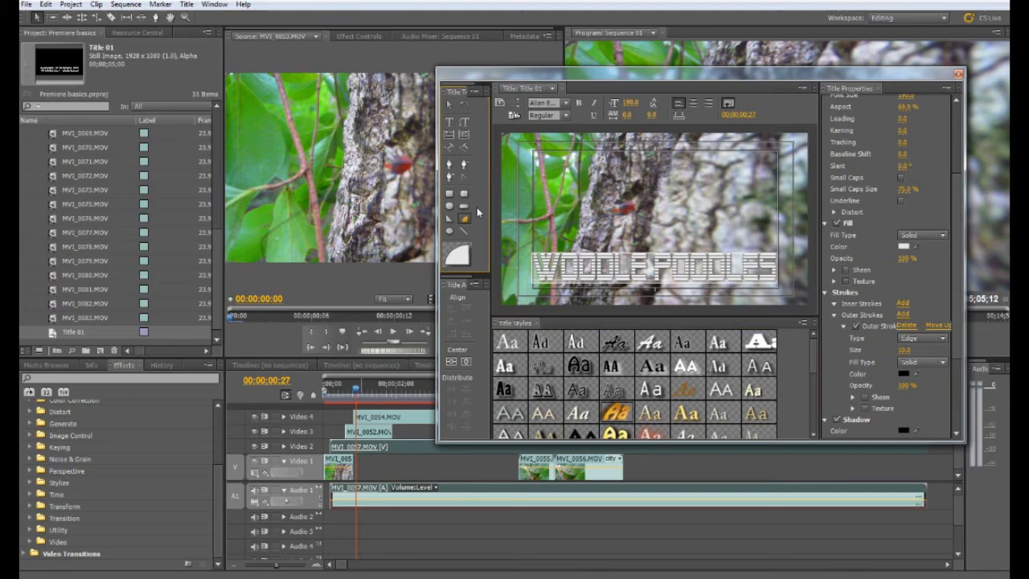
{"action": "left_click_drag", "start_coordinate": [550, 172], "coordinate": [724, 249]}
{"action": "left_click_drag", "start_coordinate": [668, 225], "coordinate": [649, 226]}
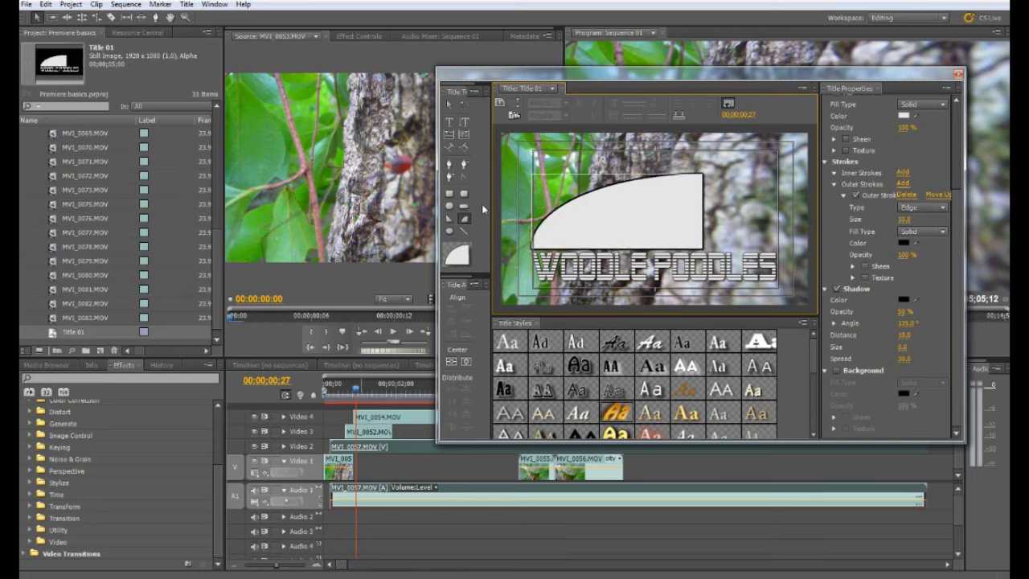
Step: Draw a diagonal line with the Line tool across the arc shape, from beyond its upper-right corner to its lower-left corner
{"action": "left_click", "coordinate": [449, 207]}
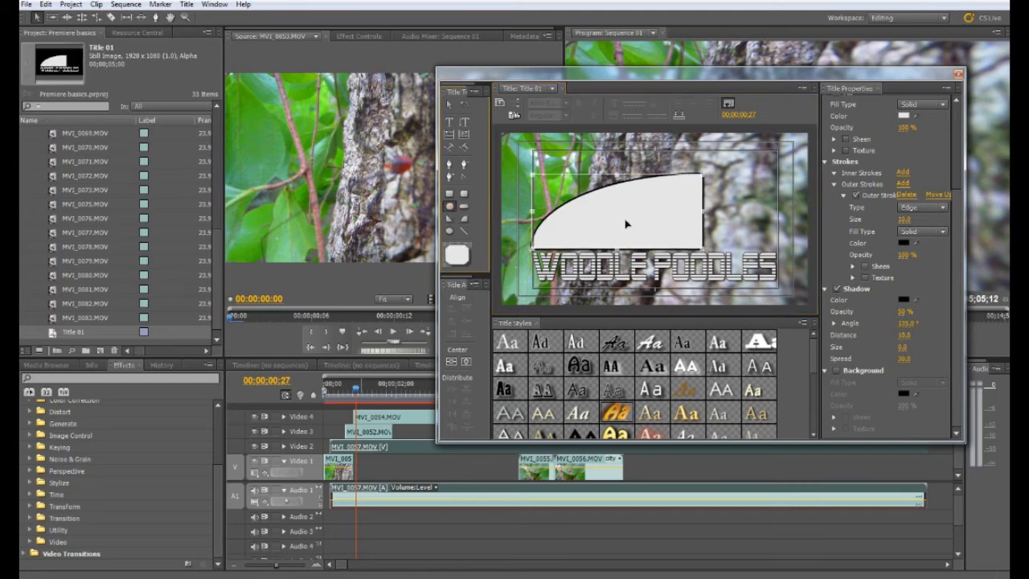
{"action": "left_click", "coordinate": [464, 231]}
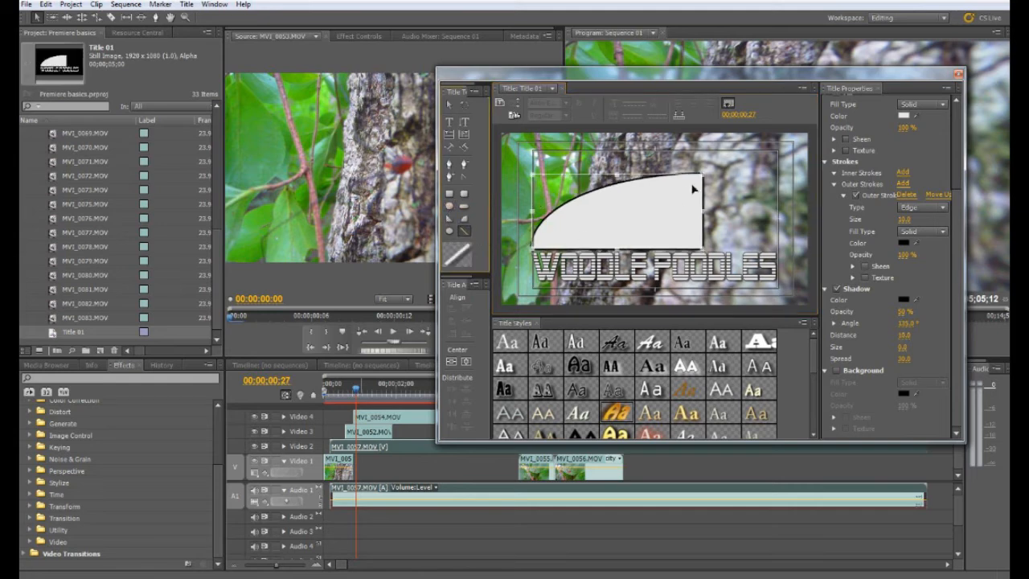
{"action": "mouse_move", "coordinate": [723, 178]}
{"action": "left_mouse_down"}
{"action": "mouse_move", "coordinate": [783, 243]}
{"action": "mouse_move", "coordinate": [694, 256]}
{"action": "mouse_move", "coordinate": [532, 241]}
{"action": "mouse_move", "coordinate": [523, 249]}
{"action": "mouse_move", "coordinate": [532, 246]}
{"action": "left_mouse_up"}
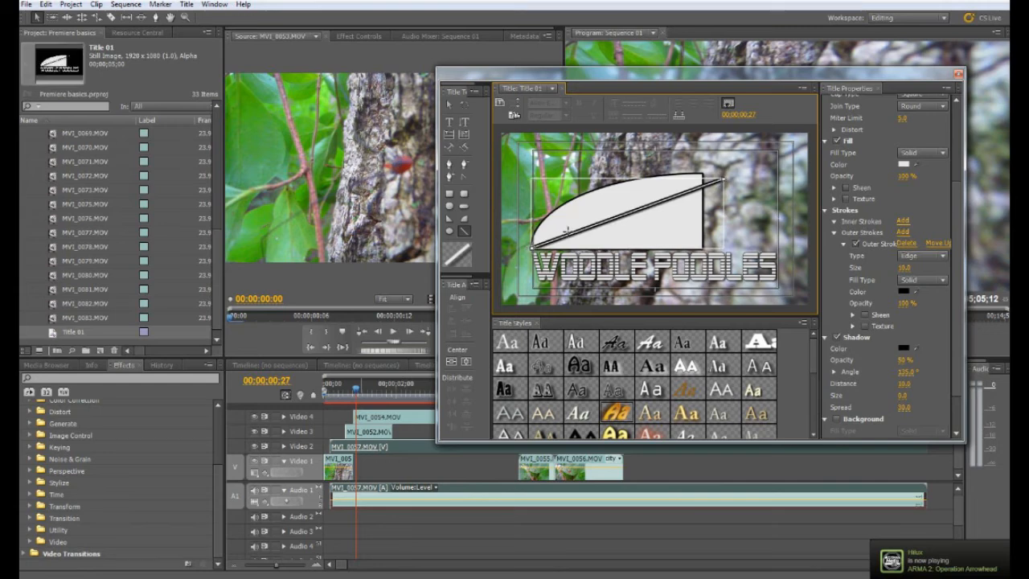
Step: Look at the settings for a new title based on the current one and at the available title templates
{"action": "left_click", "coordinate": [512, 109]}
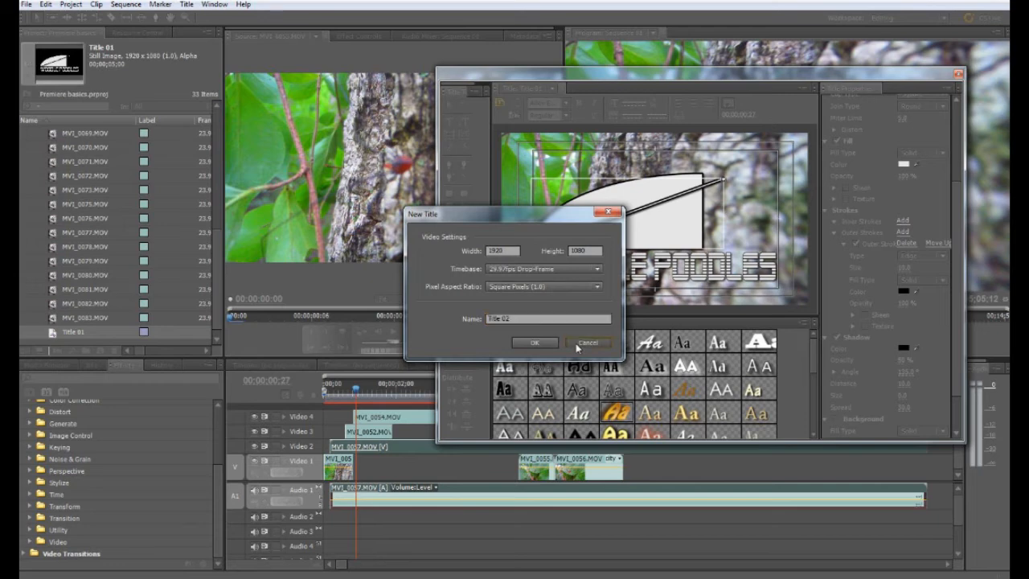
{"action": "left_click", "coordinate": [577, 342]}
{"action": "left_click", "coordinate": [519, 119]}
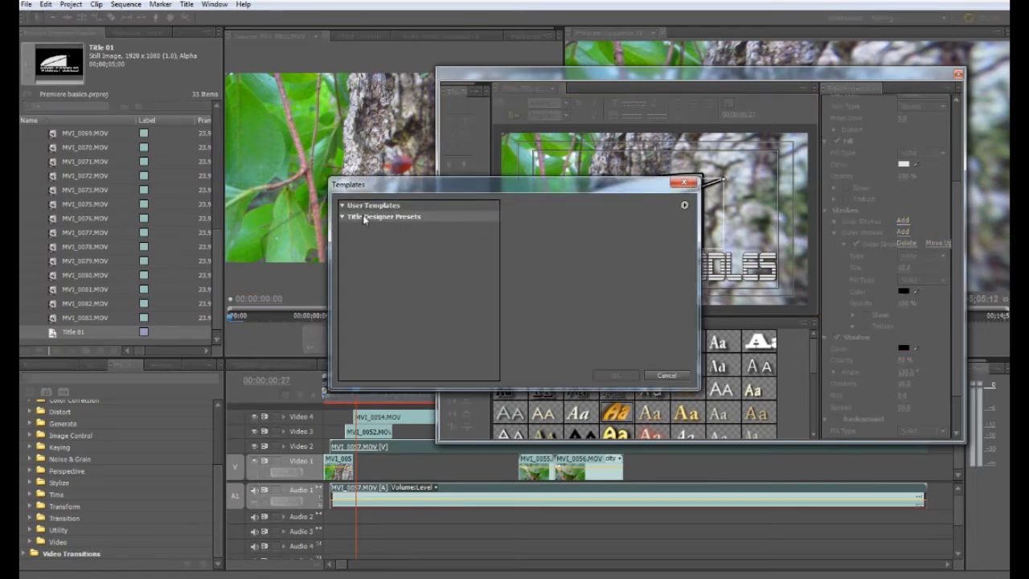
{"action": "left_click_drag", "start_coordinate": [389, 190], "coordinate": [191, 130]}
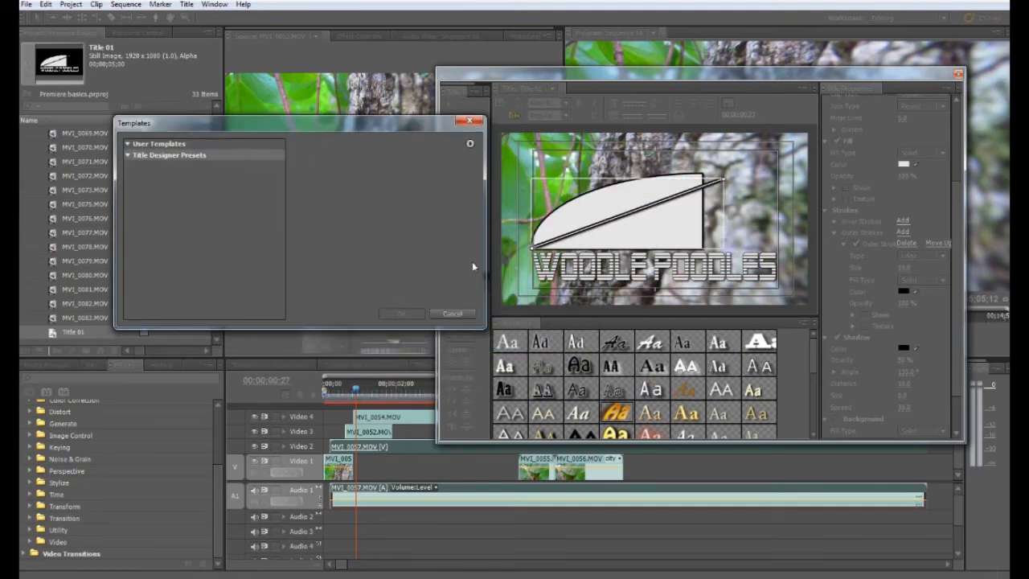
{"action": "left_click", "coordinate": [451, 313]}
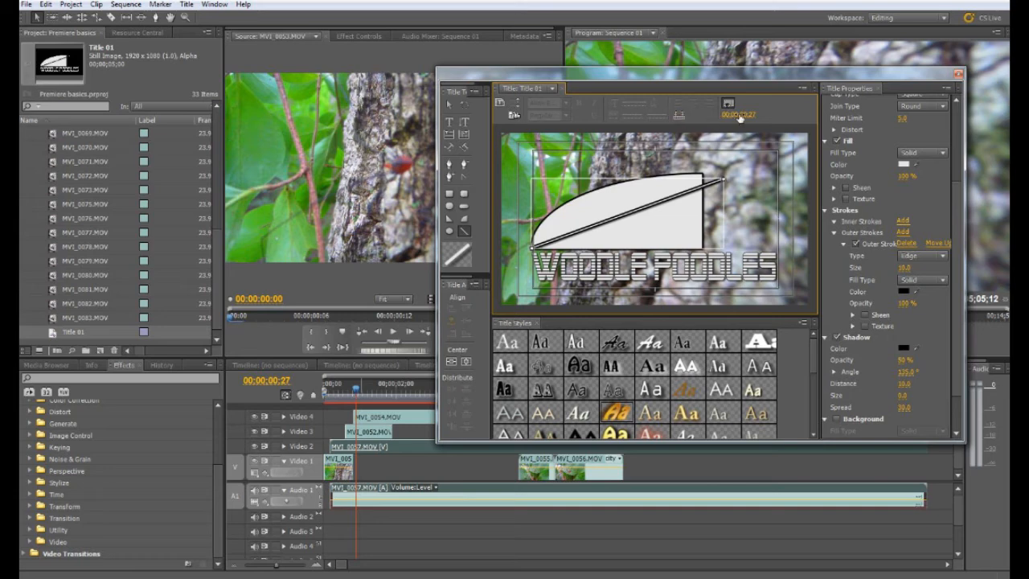
Step: Close the title window and place Title 01 on the track above Video 4, aligned with the start of MVI_0054.MOV
{"action": "scroll", "coordinate": [753, 484], "scroll_direction": "down", "scroll_amount": 1}
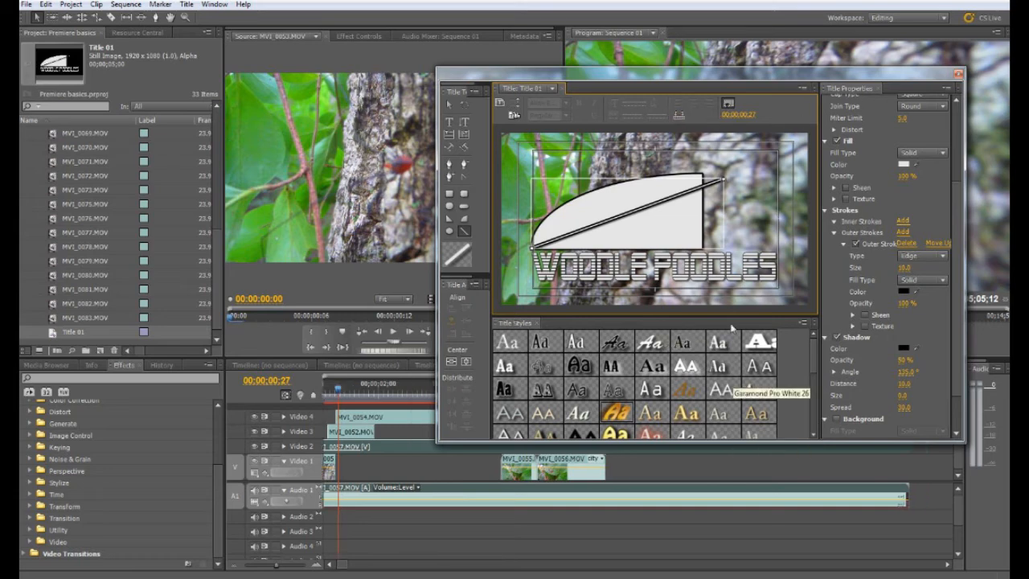
{"action": "scroll", "coordinate": [741, 370], "scroll_direction": "down", "scroll_amount": 1}
{"action": "left_click", "coordinate": [957, 74]}
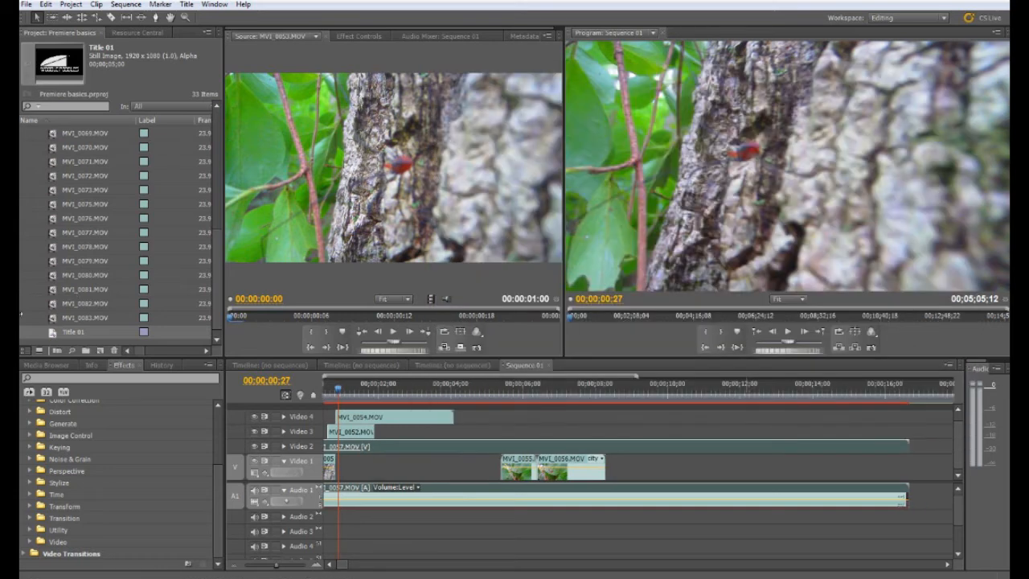
{"action": "left_click_drag", "start_coordinate": [53, 333], "coordinate": [341, 405]}
Step: Preview the title over the footage by playing and scrubbing the sequence to about 00;00;03;29
{"action": "key", "text": "space"}
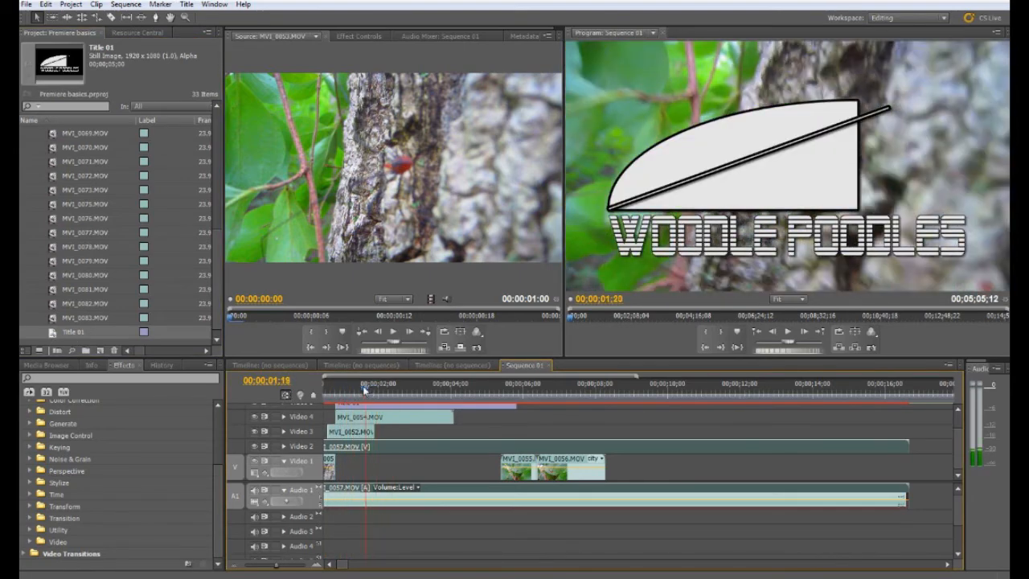
{"action": "left_click", "coordinate": [368, 383]}
{"action": "left_click", "coordinate": [375, 383]}
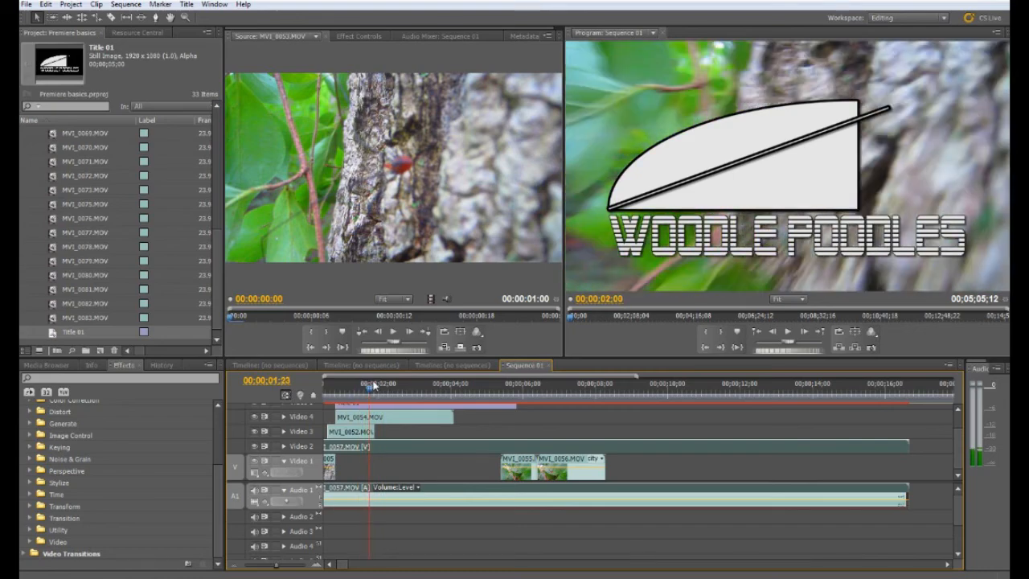
{"action": "left_click_drag", "start_coordinate": [376, 382], "coordinate": [440, 383]}
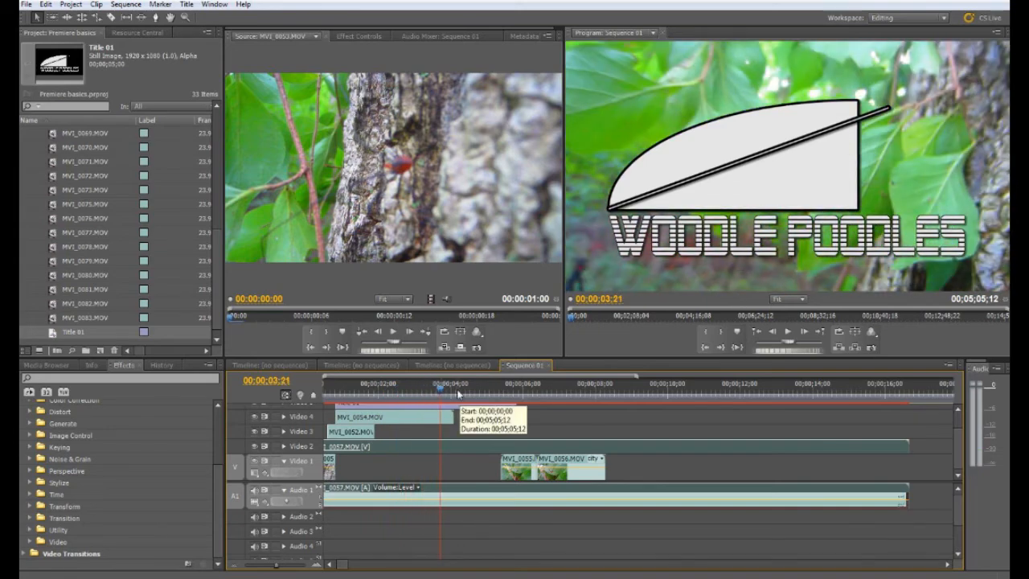
{"action": "key", "text": "space"}
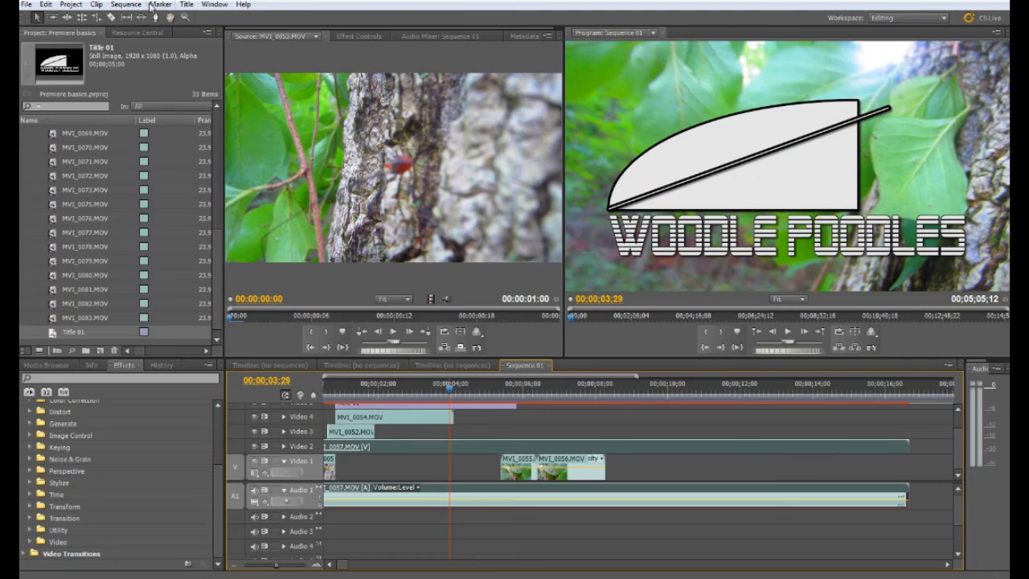
Step: Open the media export settings for Sequence 01 and choose the H.264 format with the Vimeo HD preset
{"action": "left_click", "coordinate": [69, 5]}
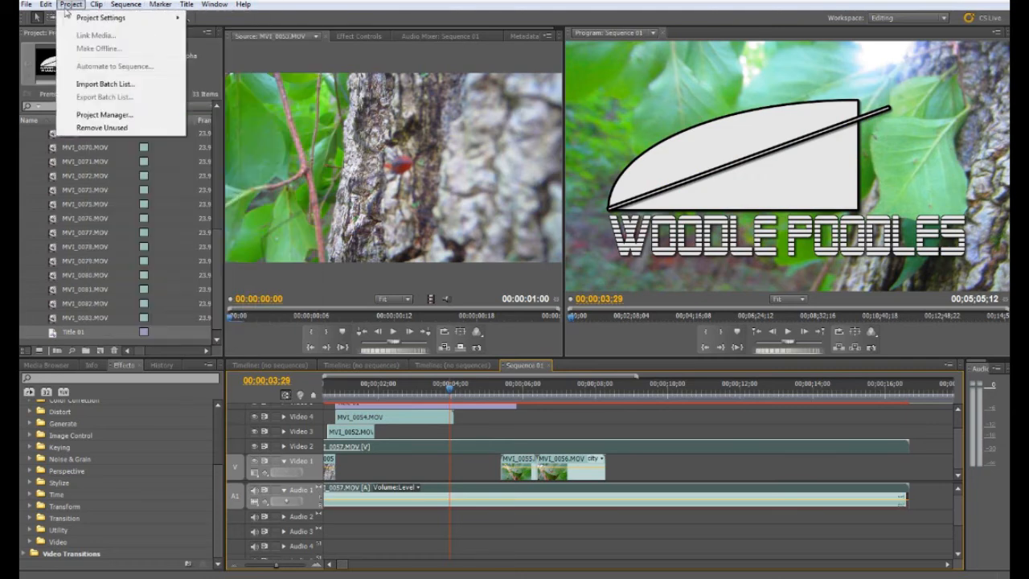
{"action": "mouse_move", "coordinate": [28, 6]}
{"action": "mouse_move", "coordinate": [48, 266]}
{"action": "left_click", "coordinate": [230, 260]}
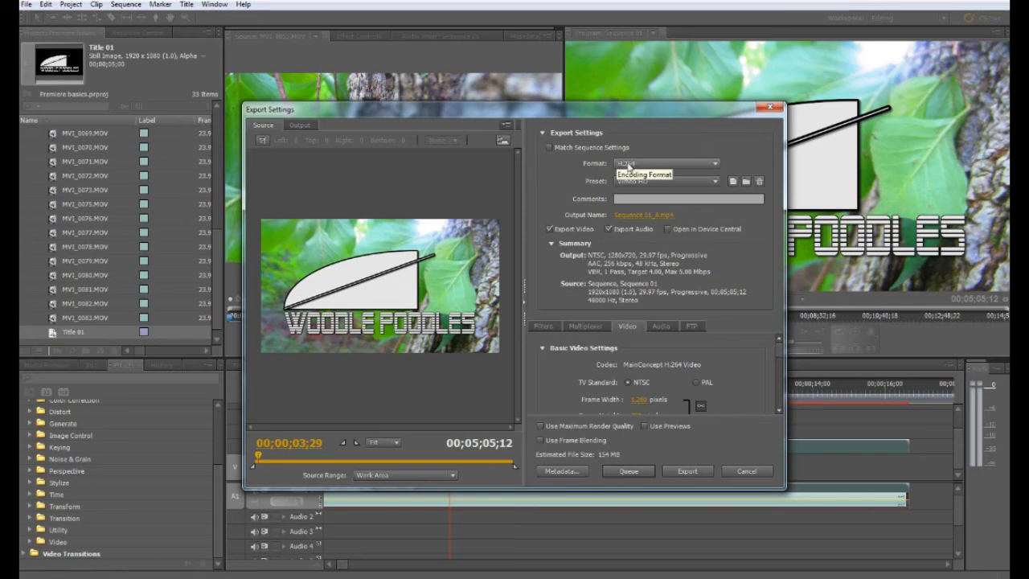
{"action": "left_click", "coordinate": [629, 166]}
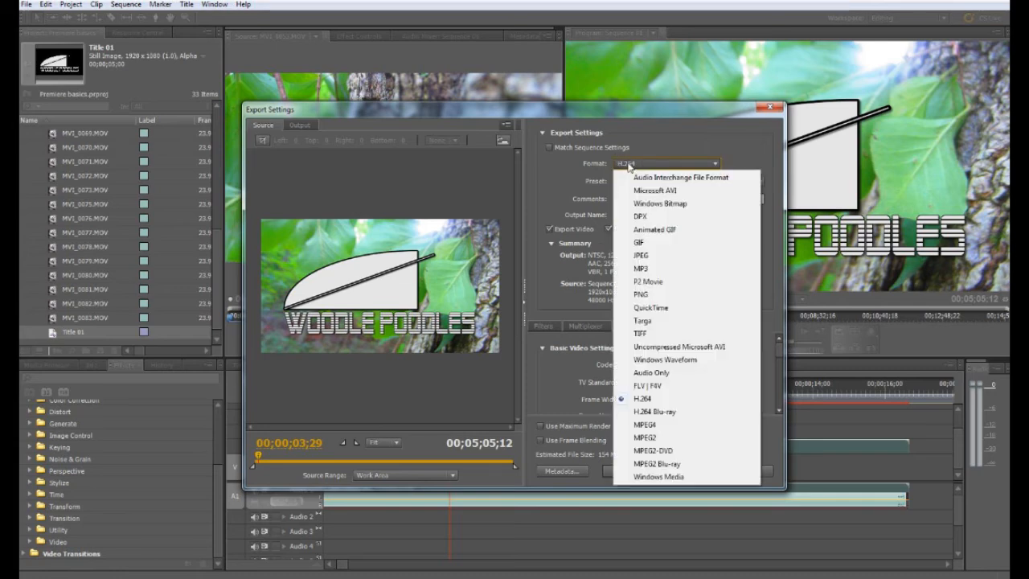
{"action": "left_click", "coordinate": [647, 400]}
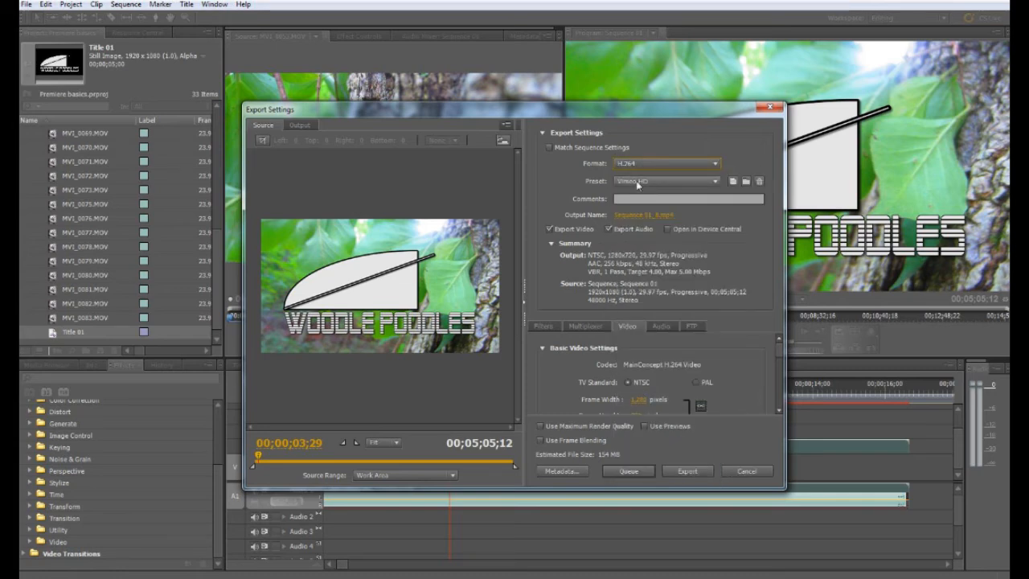
{"action": "left_click", "coordinate": [638, 181]}
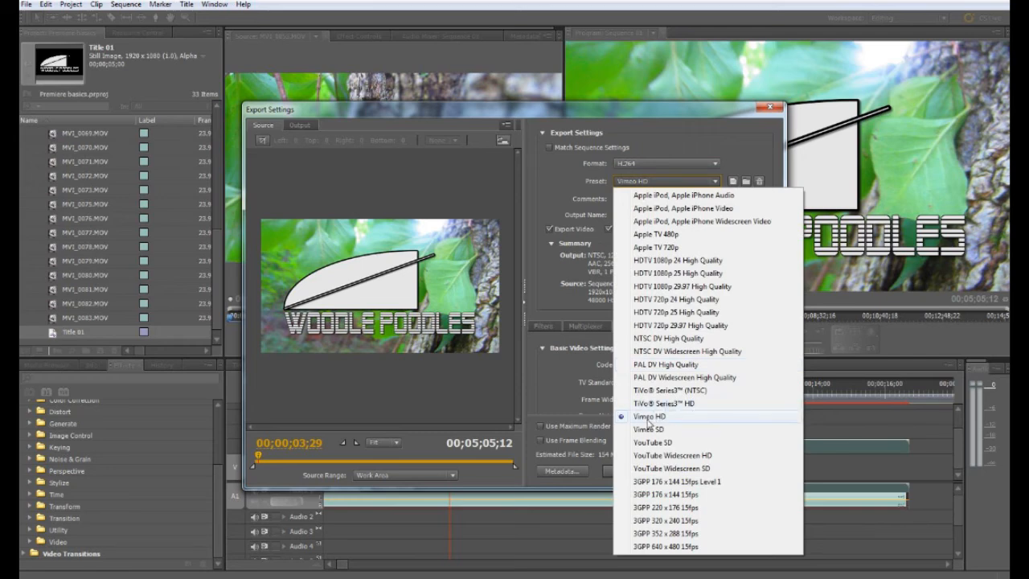
{"action": "left_click", "coordinate": [648, 417]}
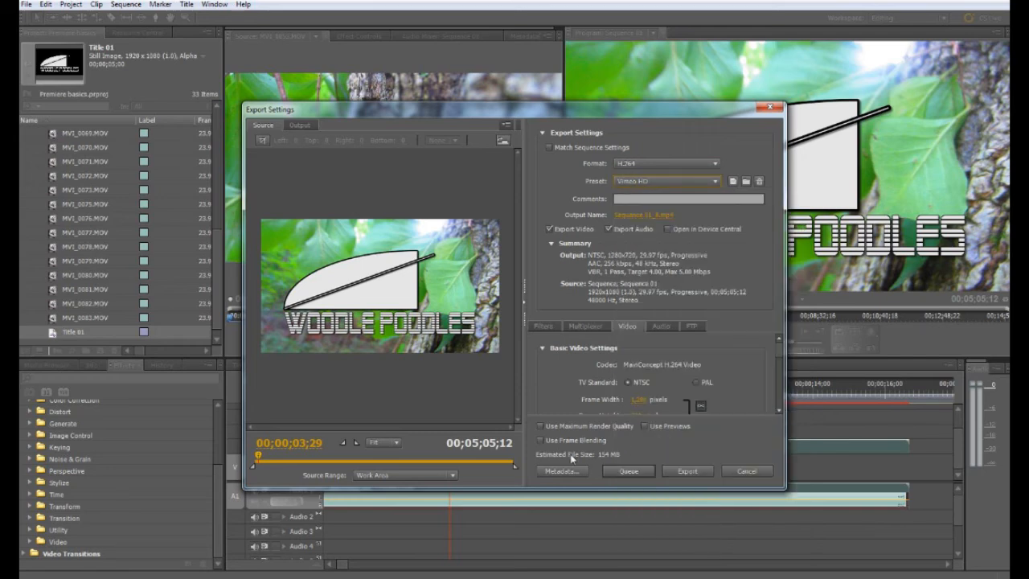
Step: Try Microsoft AVI and MPEG2 as export formats to compare the estimated file size, and set the format back to H.264
{"action": "left_click", "coordinate": [667, 164]}
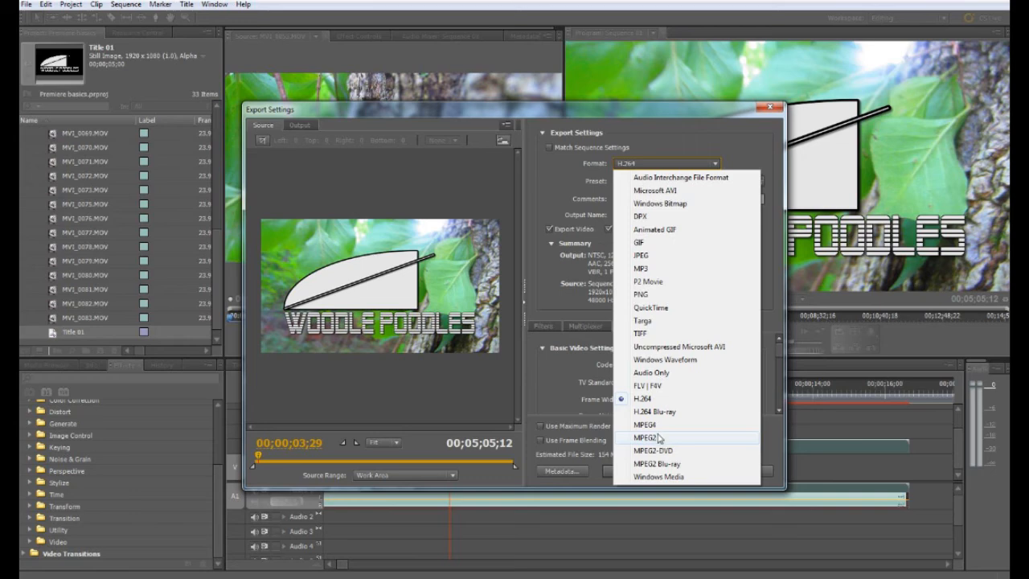
{"action": "left_click", "coordinate": [658, 190]}
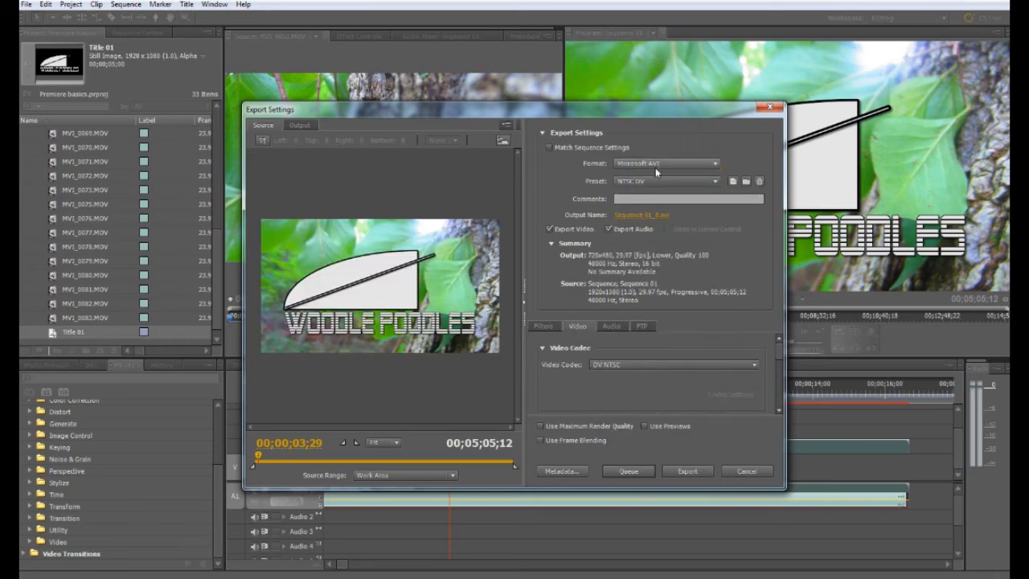
{"action": "left_click", "coordinate": [657, 163]}
{"action": "left_click", "coordinate": [646, 437]}
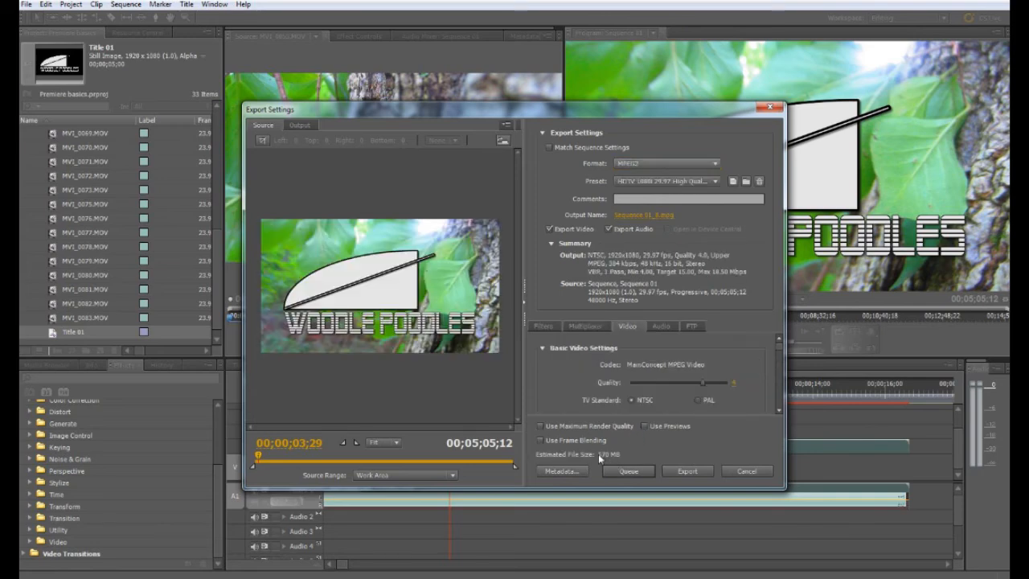
{"action": "left_click", "coordinate": [672, 166]}
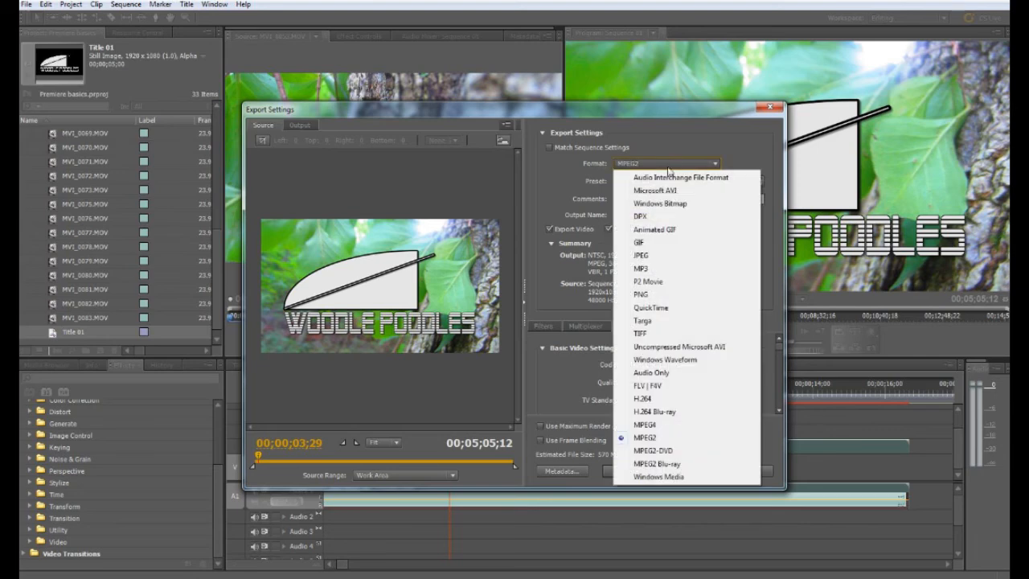
{"action": "left_click", "coordinate": [657, 401]}
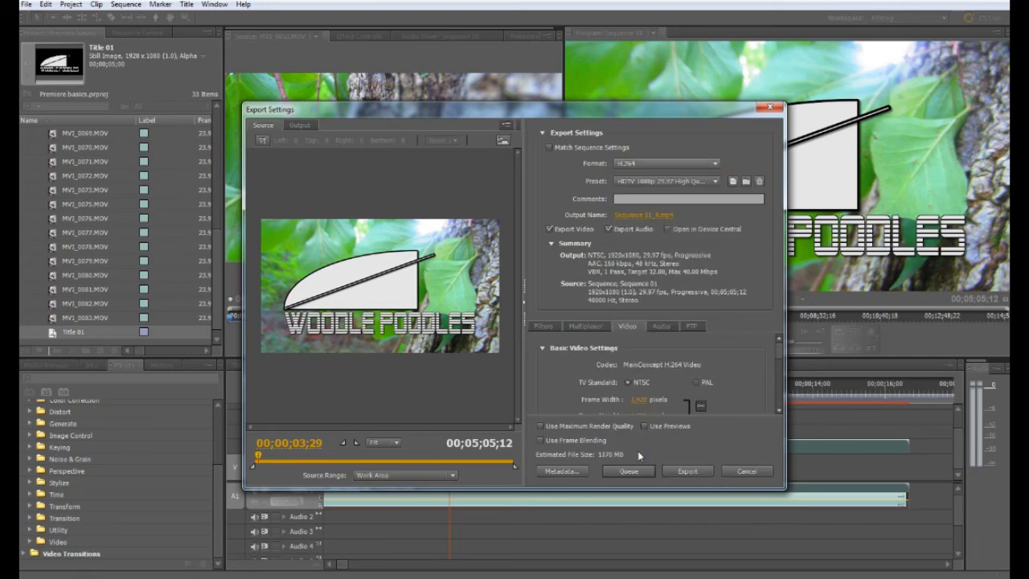
Step: Choose the Vimeo HD preset and name the output file Woodle Poodle Spider, saved to the Desktop as an MP4
{"action": "left_click", "coordinate": [657, 183]}
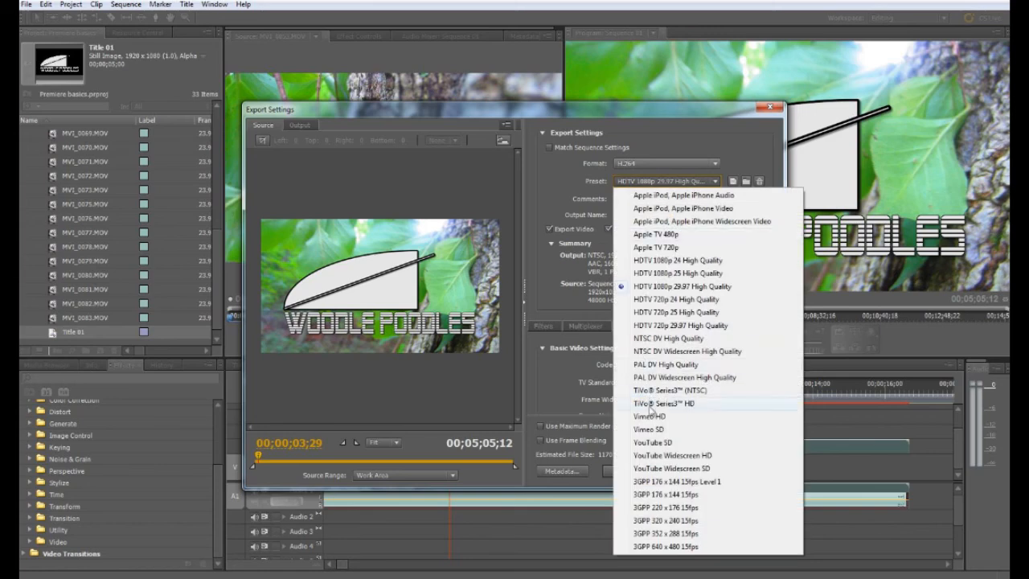
{"action": "left_click", "coordinate": [636, 441]}
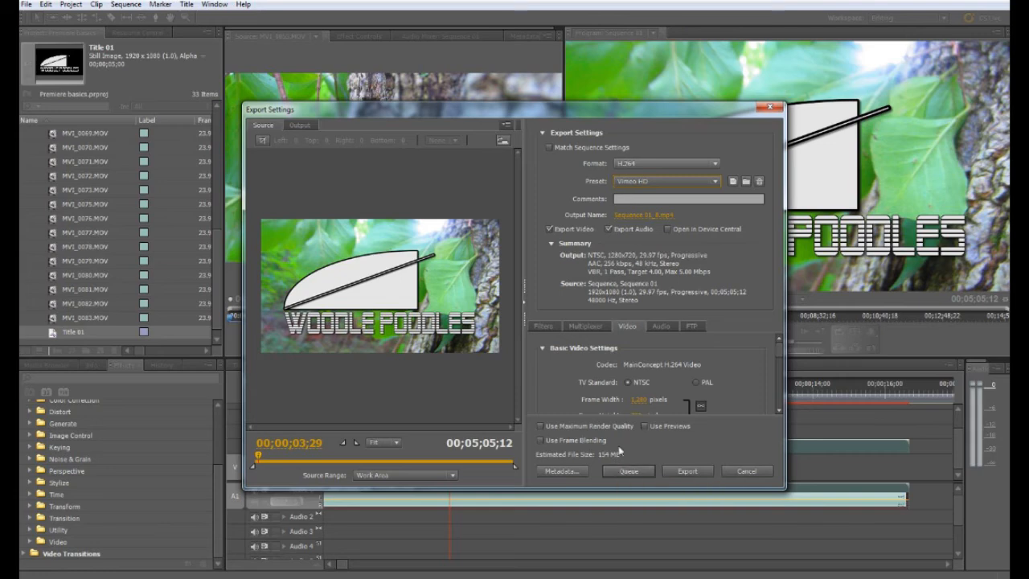
{"action": "left_click", "coordinate": [630, 214]}
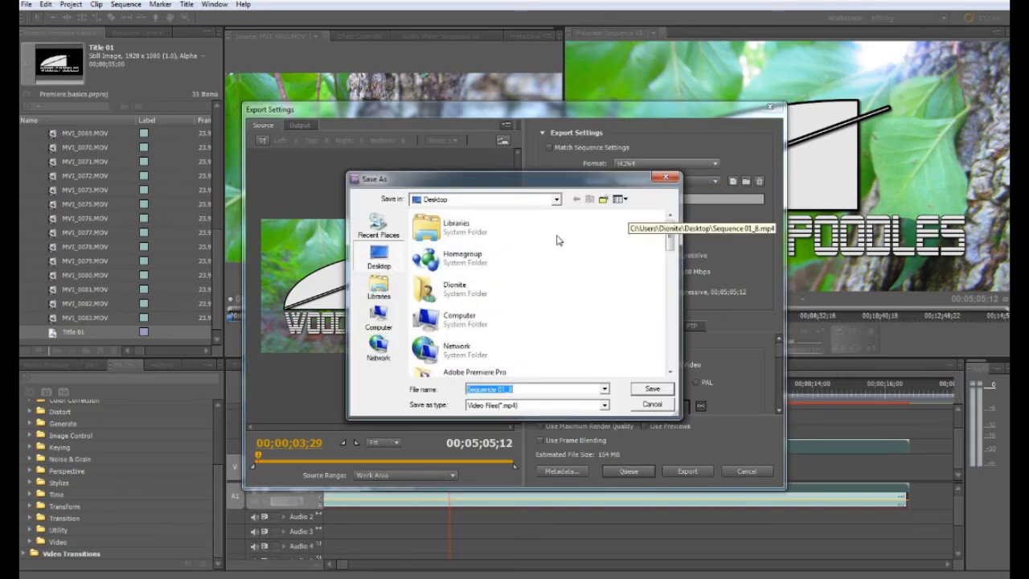
{"action": "type", "text": "Woodle Poodle Speed"}
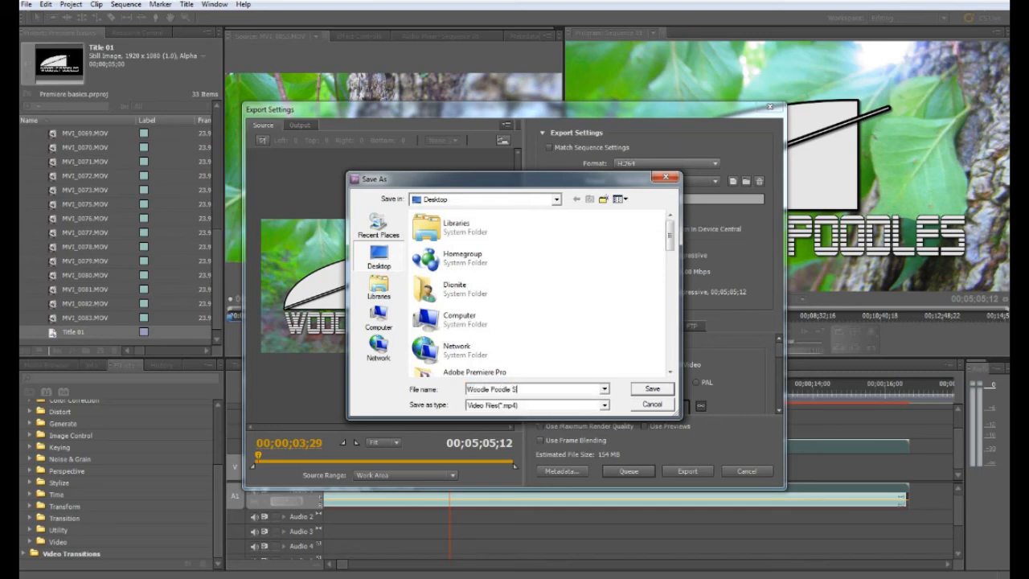
{"action": "key", "text": "Return"}
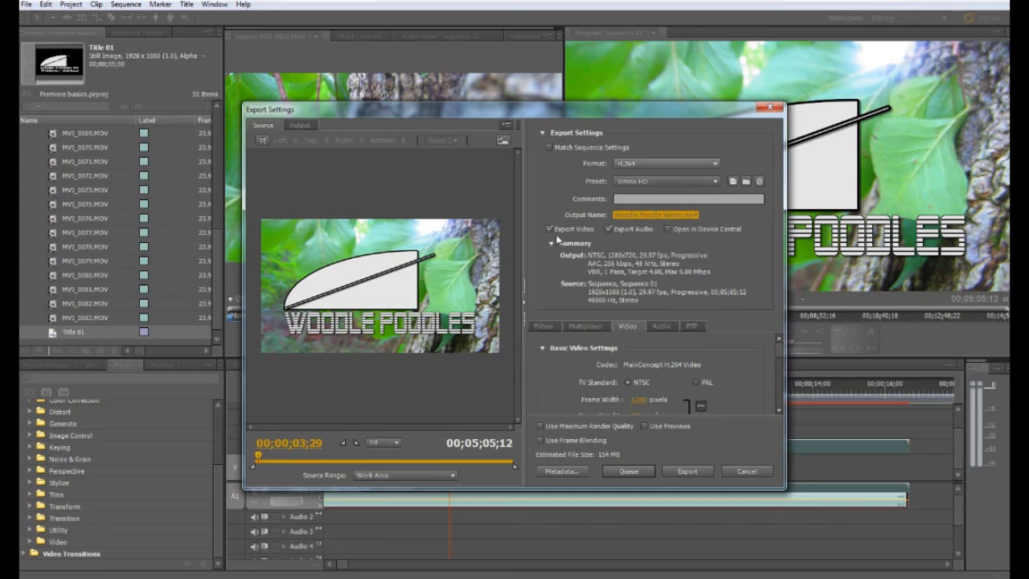
Step: Check the video frame settings, send the export to the Adobe Media Encoder queue, and start encoding the queue
{"action": "scroll", "coordinate": [670, 372], "scroll_direction": "down", "scroll_amount": 3}
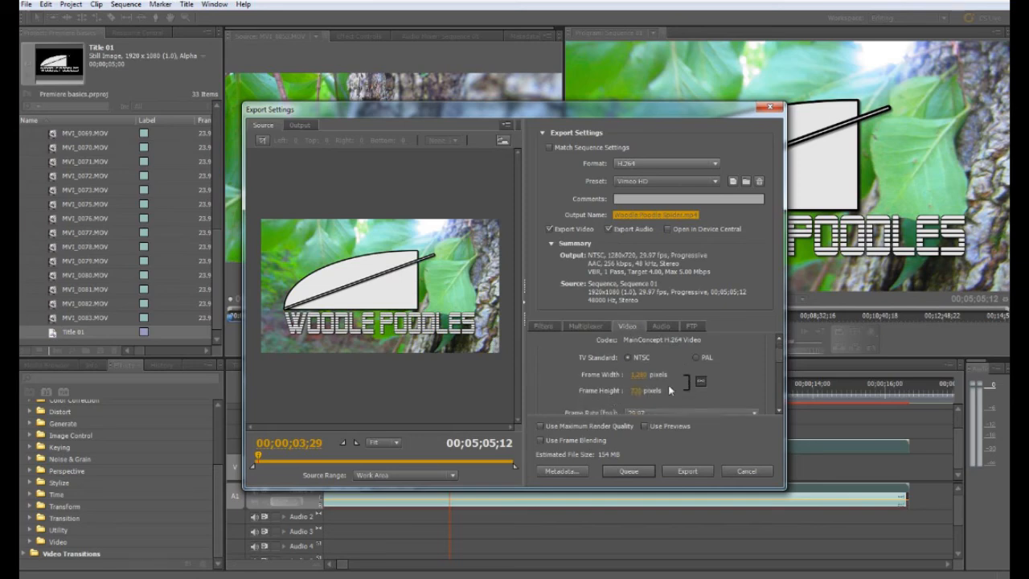
{"action": "scroll", "coordinate": [670, 371], "scroll_direction": "down", "scroll_amount": 2}
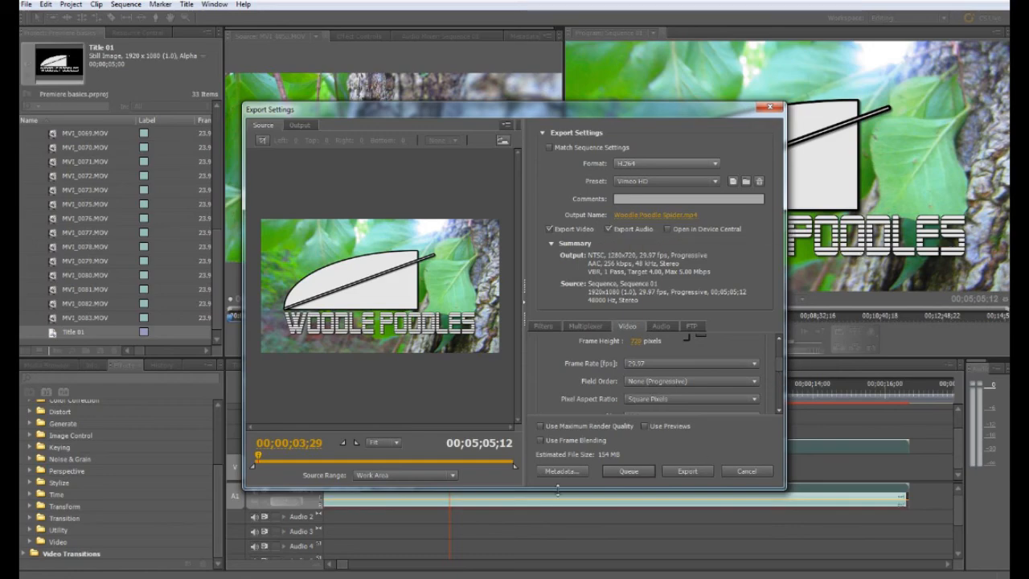
{"action": "left_click", "coordinate": [612, 473]}
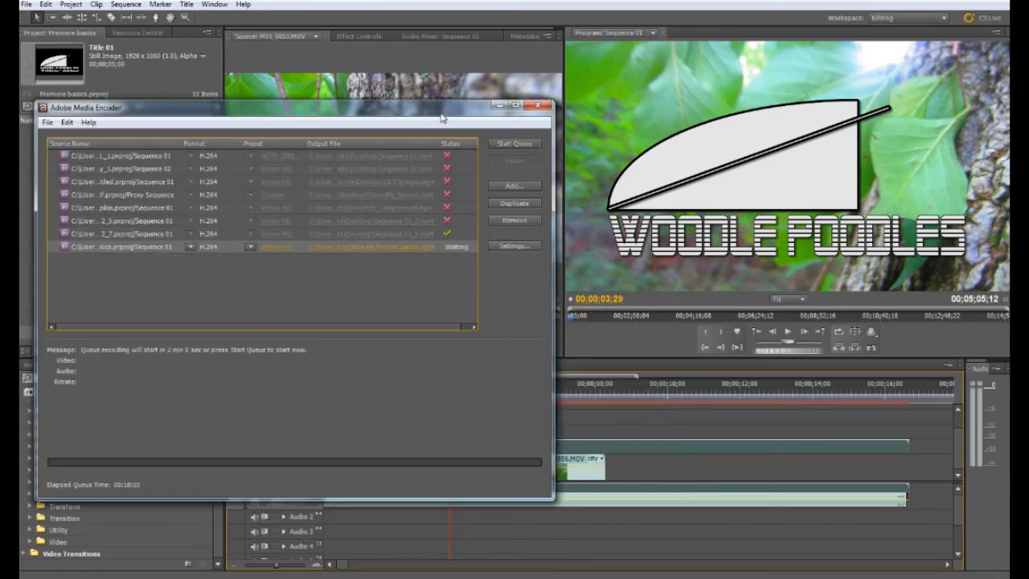
{"action": "left_click_drag", "start_coordinate": [423, 112], "coordinate": [540, 86]}
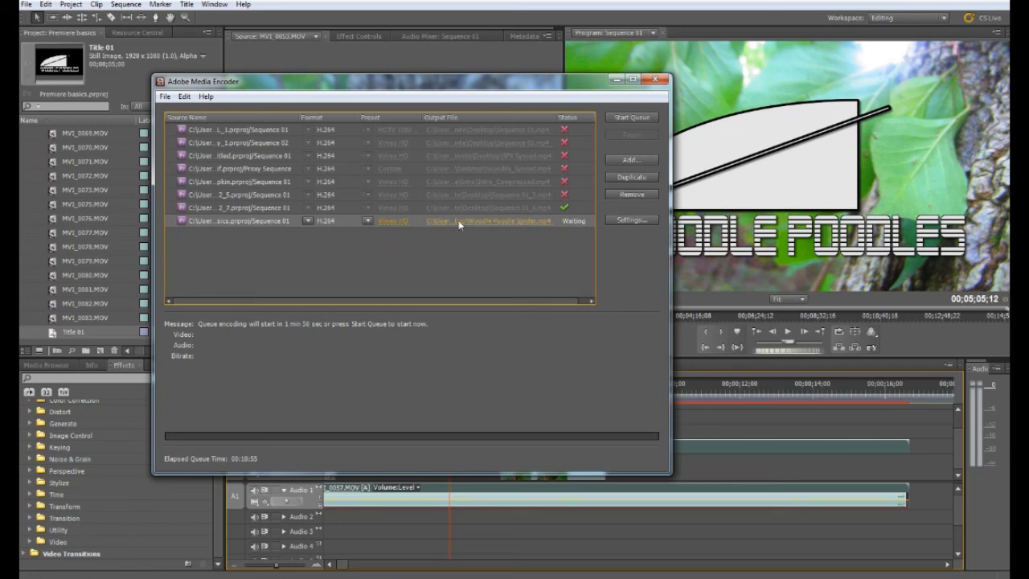
{"action": "left_click", "coordinate": [629, 117]}
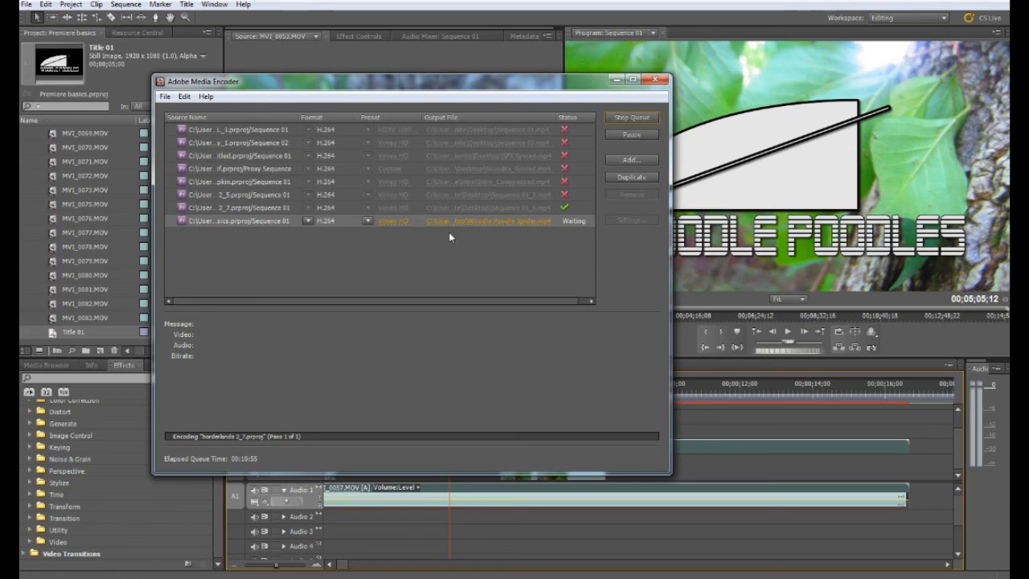